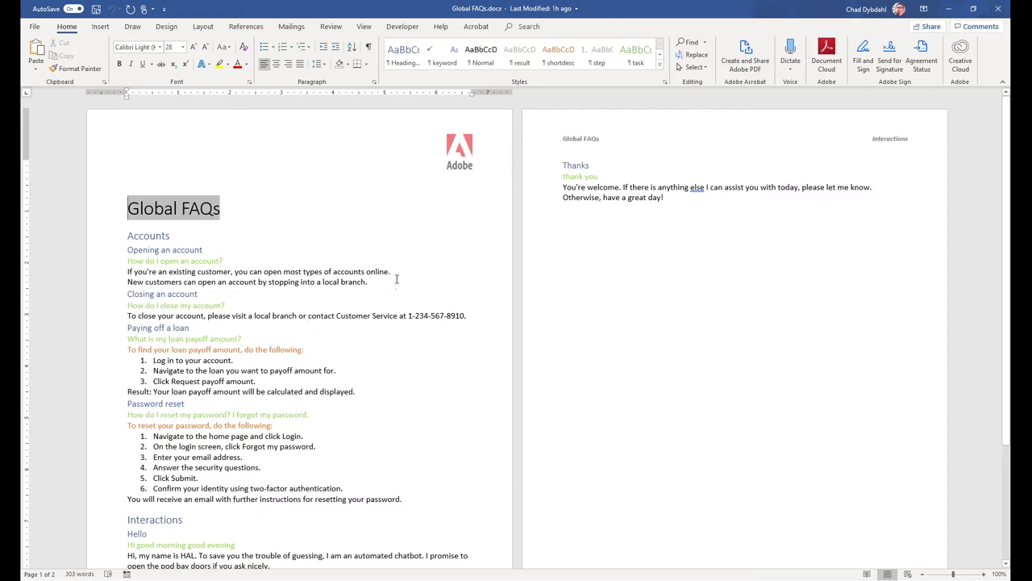
# Step: Skim the Global FAQs document, show the full list of styles, and check the style applied to the Accounts heading
pyautogui.scroll(-2, 379, 274)
pyautogui.scroll(-3, 373, 274)
pyautogui.scroll(5, 382, 340)
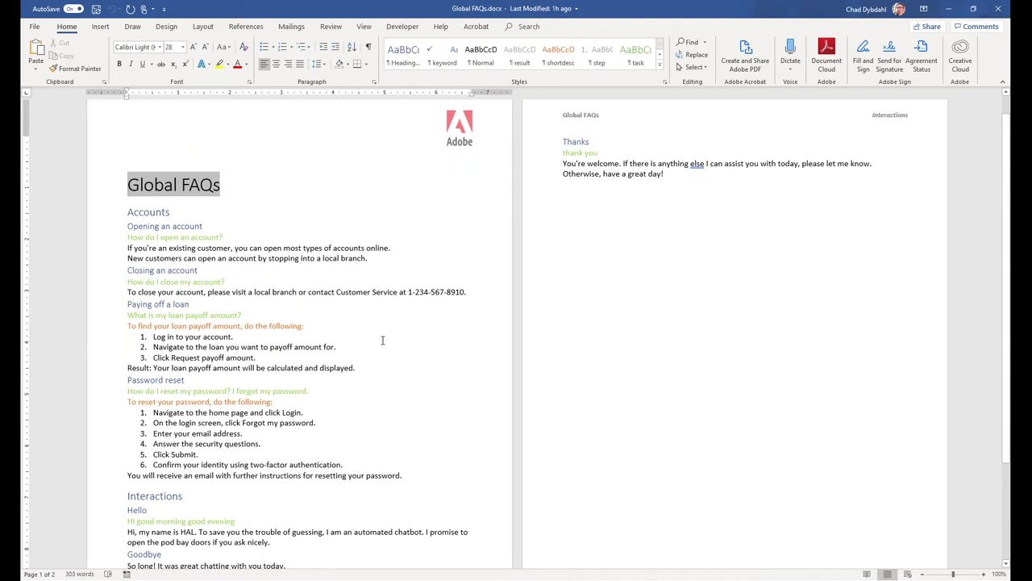
pyautogui.click(139, 212)
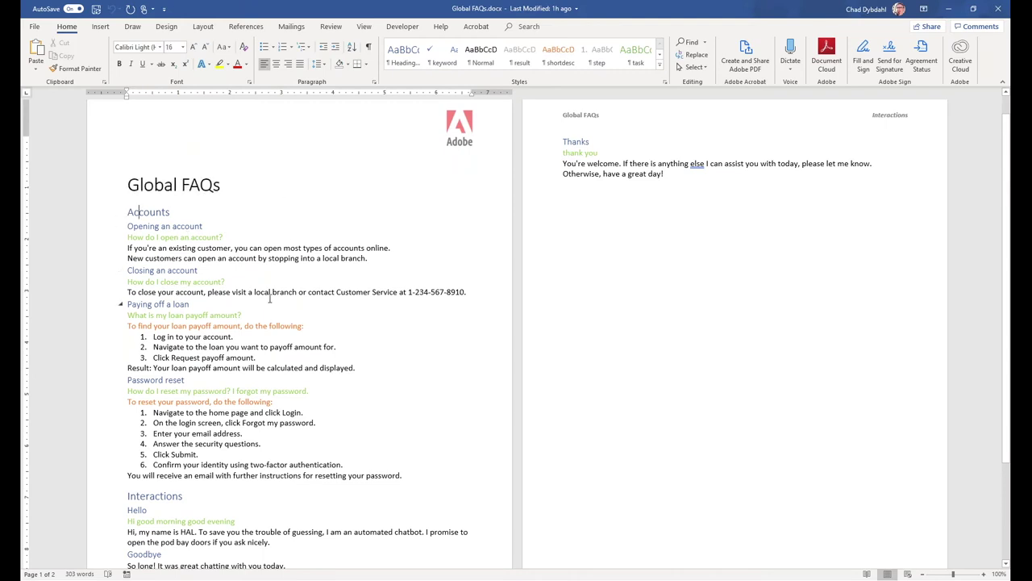
pyautogui.click(665, 82)
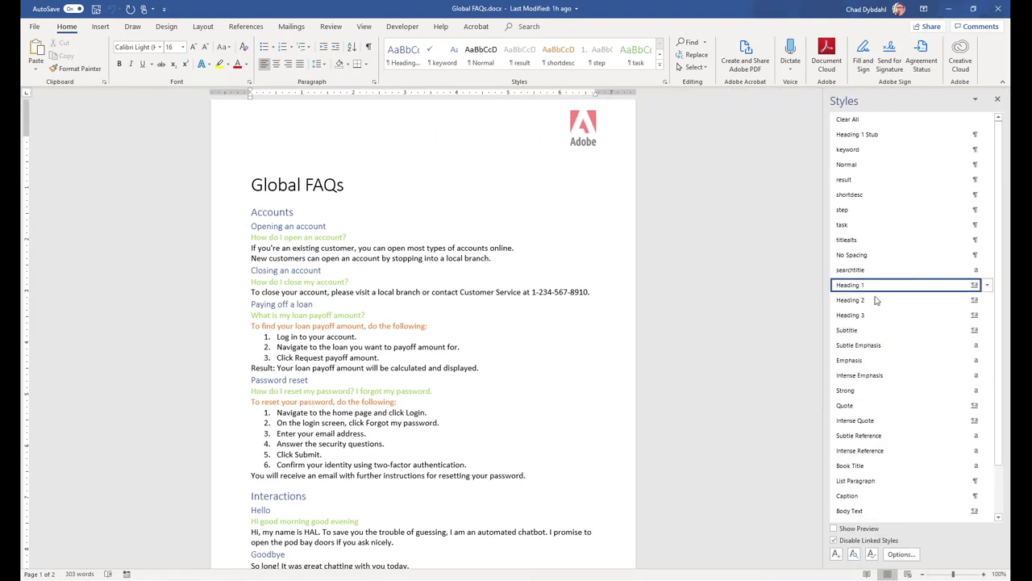
pyautogui.moveTo(887, 292)
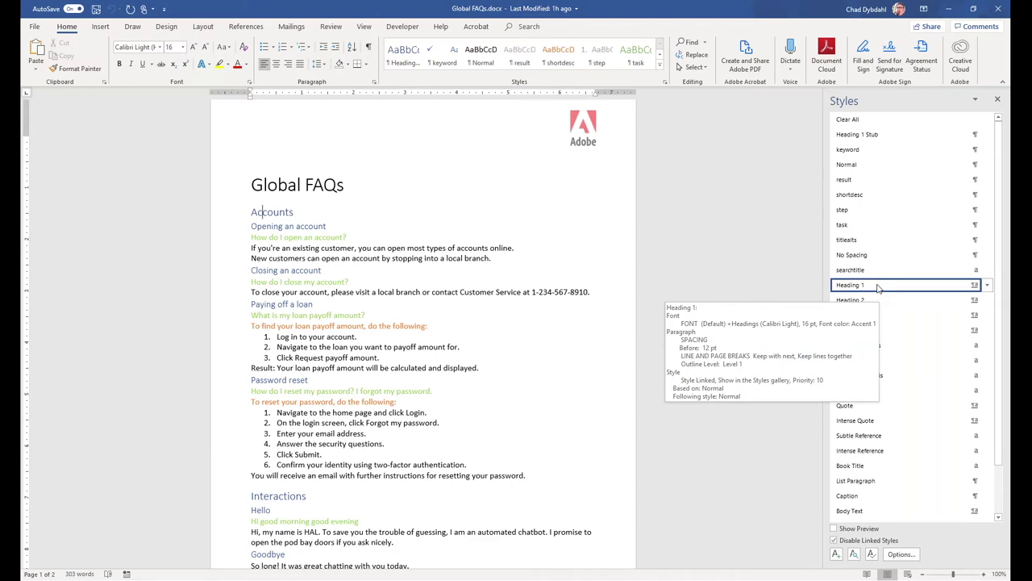
pyautogui.press('Left')
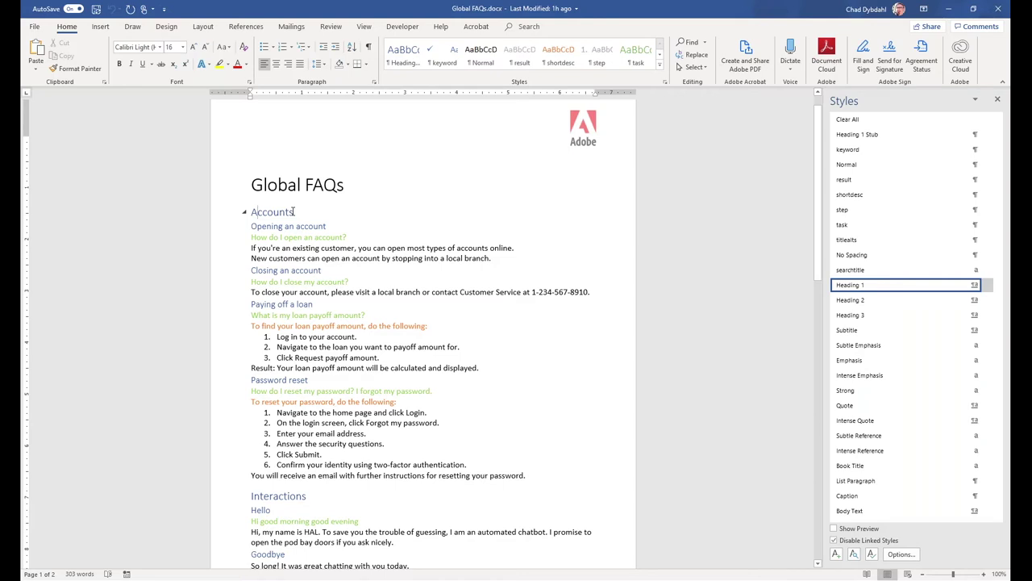
# Step: Check the styles of the "Opening an account" heading and the loan payoff introduction line, and review the remaining content
pyautogui.click(304, 226)
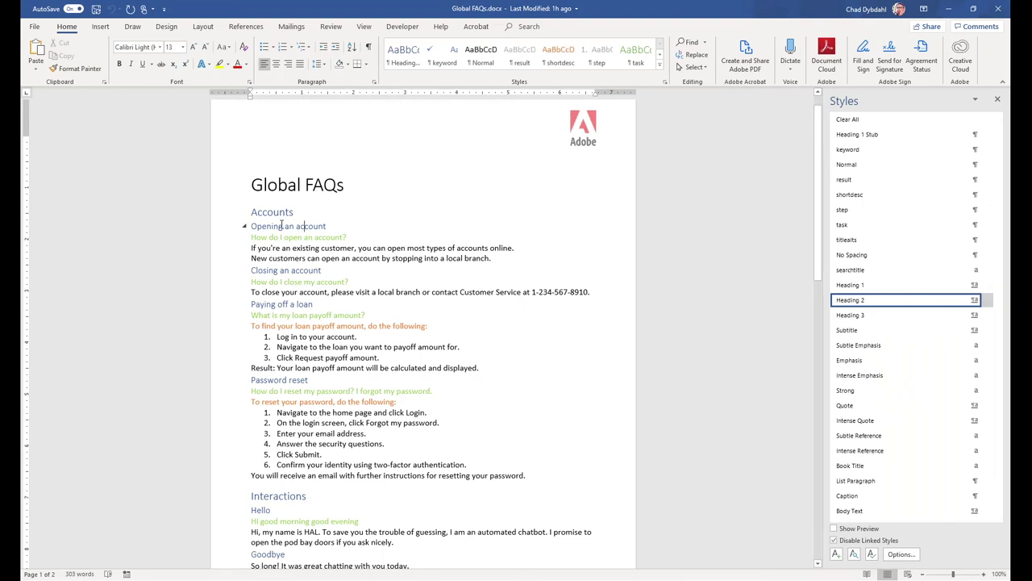
pyautogui.scroll(-2, 465, 312)
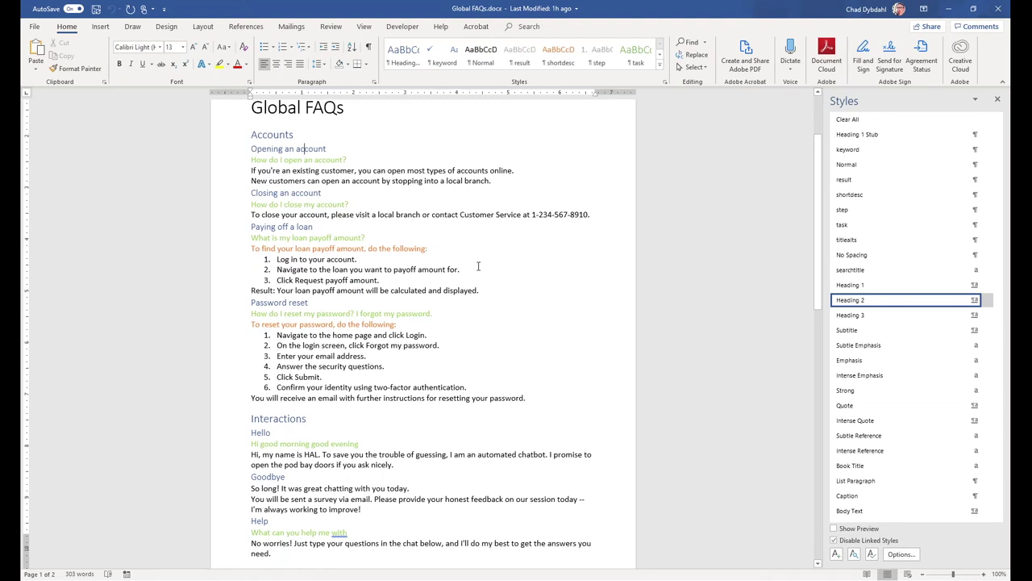
pyautogui.scroll(-1, 409, 245)
pyautogui.click(394, 223)
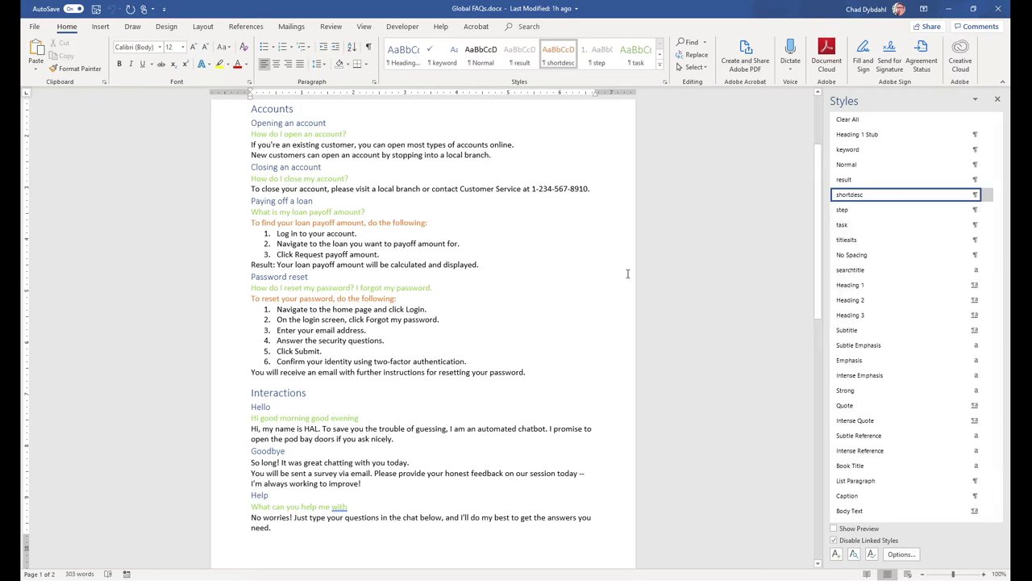
pyautogui.scroll(-5, 533, 346)
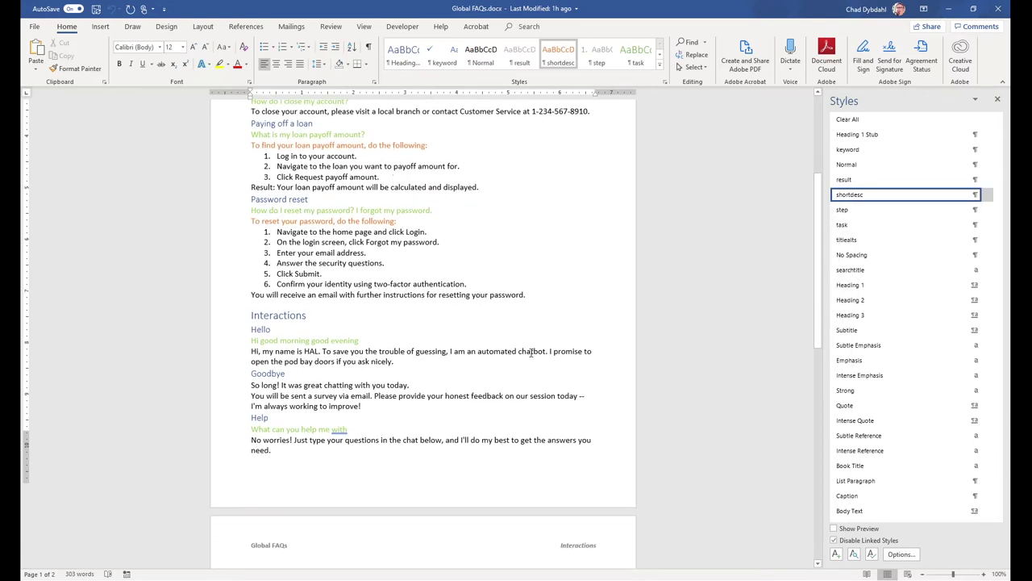
pyautogui.scroll(-2, 393, 349)
pyautogui.scroll(10, 393, 349)
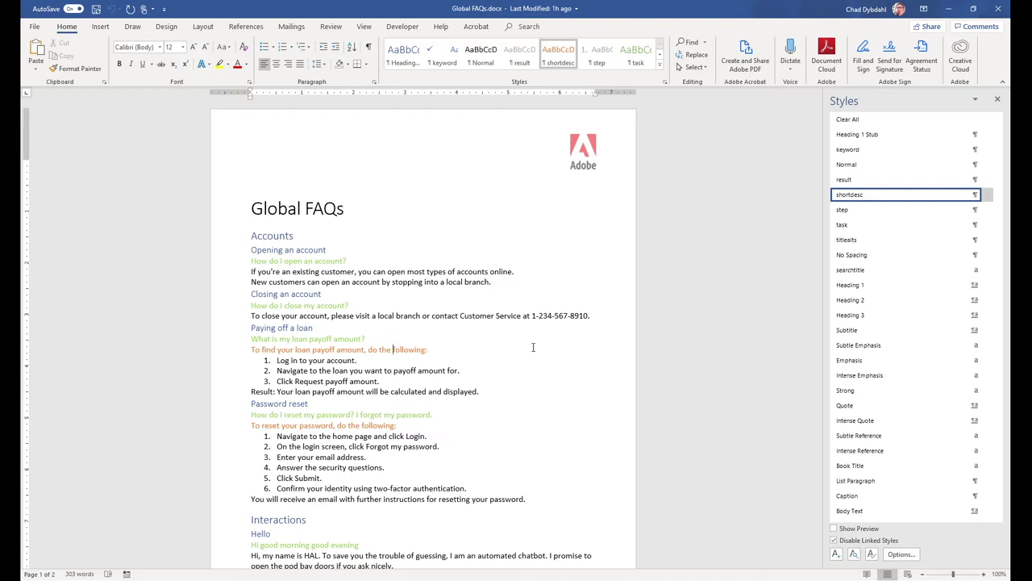
# Step: Close the Word document, switch to AEM Assets, and upload Global FAQs.docx into the wordfiles folder
pyautogui.click(998, 10)
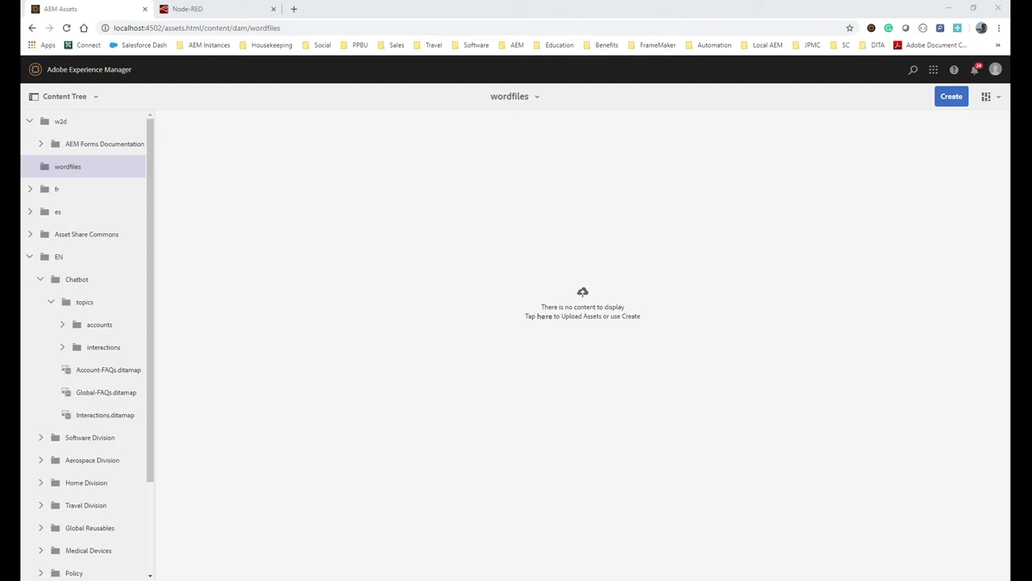
pyautogui.moveTo(93, 281); pyautogui.dragTo(558, 224)
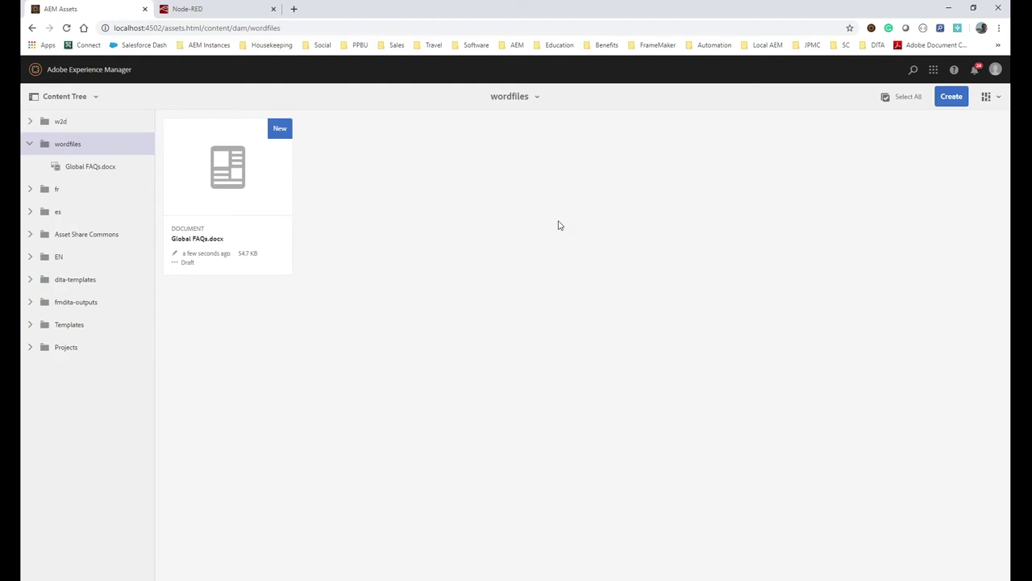
# Step: Open the converted Global FAQs map from the w2d folder in the XML Web Editor and expand its Accounts and Interactions sections
pyautogui.click(64, 122)
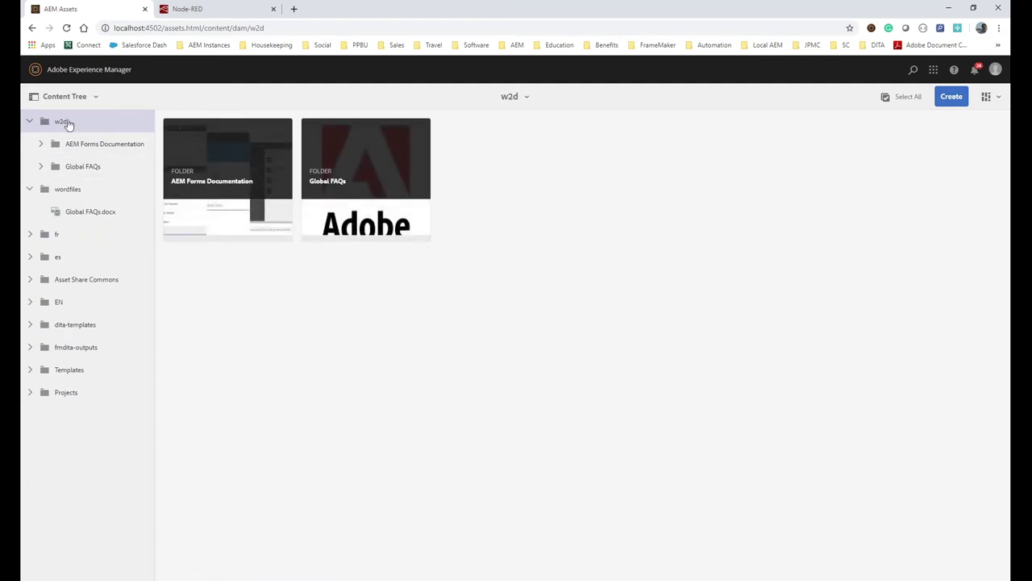
pyautogui.click(384, 194)
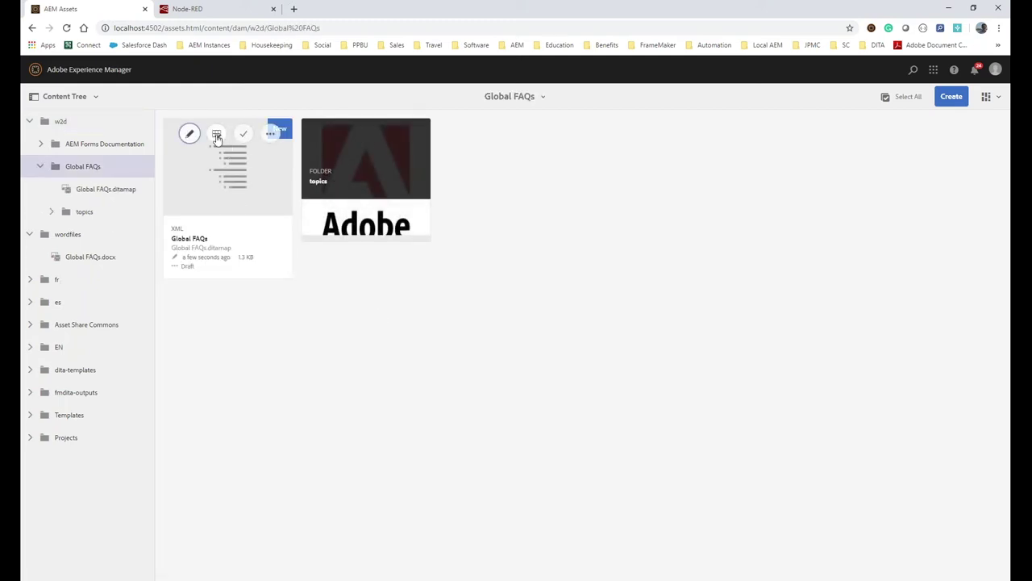
pyautogui.click(217, 132)
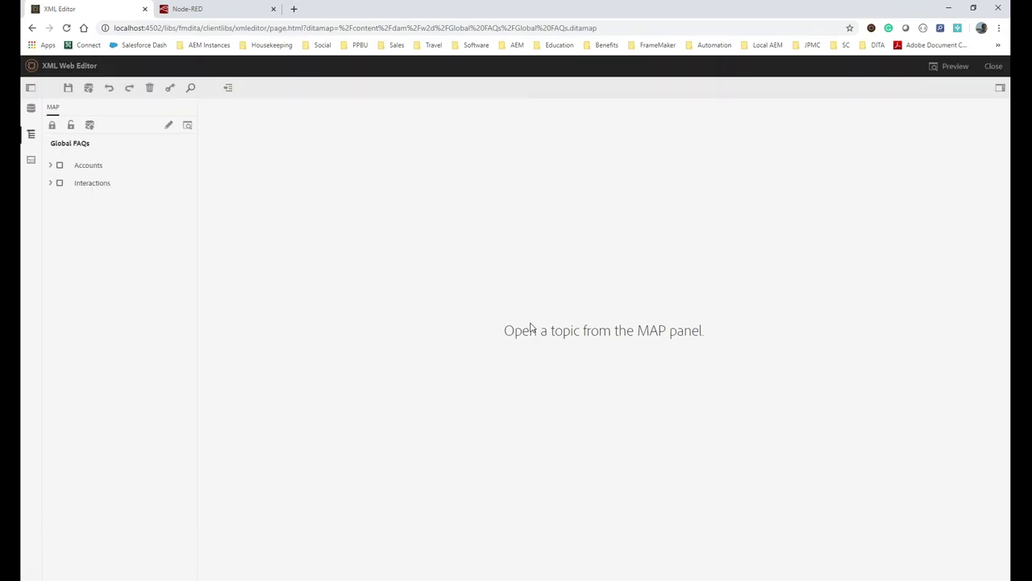
pyautogui.click(50, 165)
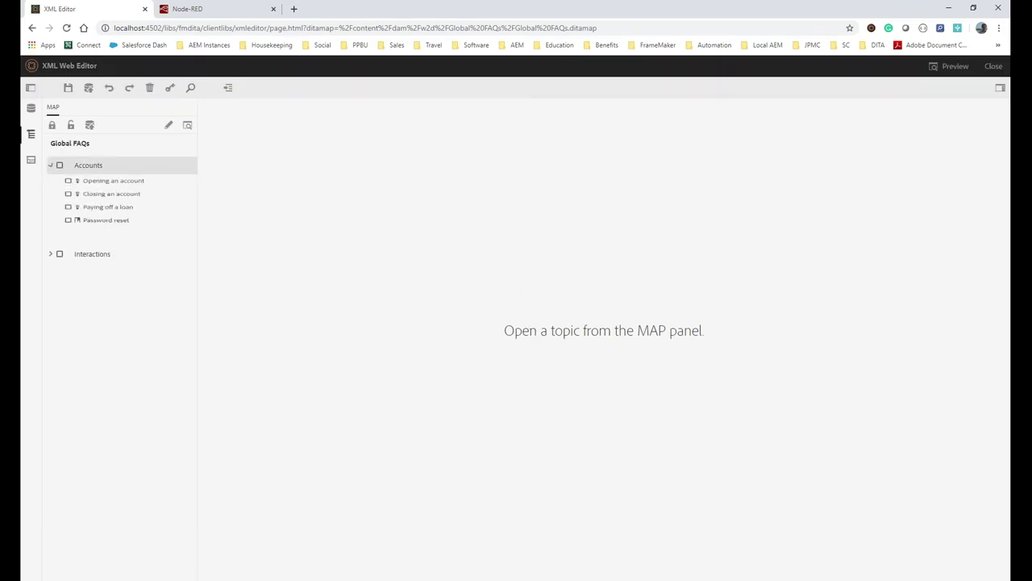
pyautogui.click(51, 255)
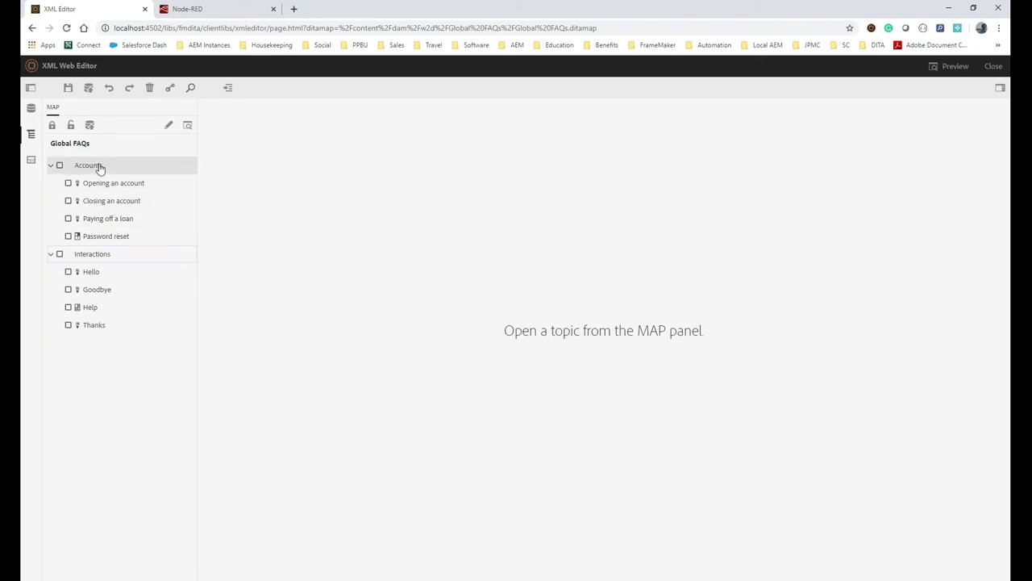
# Step: Examine the Hello and "Opening an account" topics, including the latter's searchtitle element, and close the editor without saving
pyautogui.doubleClick(96, 272)
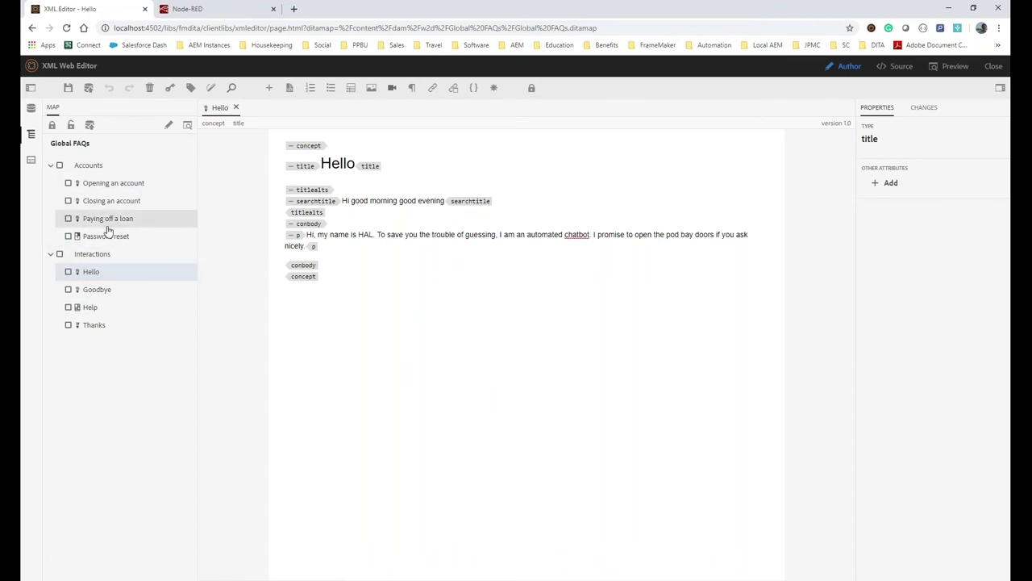
pyautogui.doubleClick(105, 184)
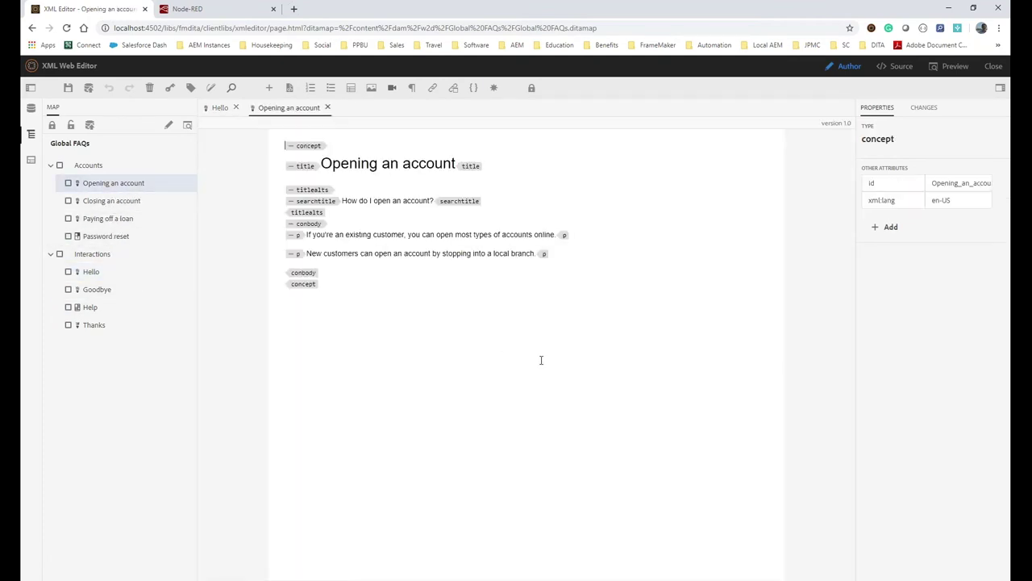
pyautogui.press('Down')
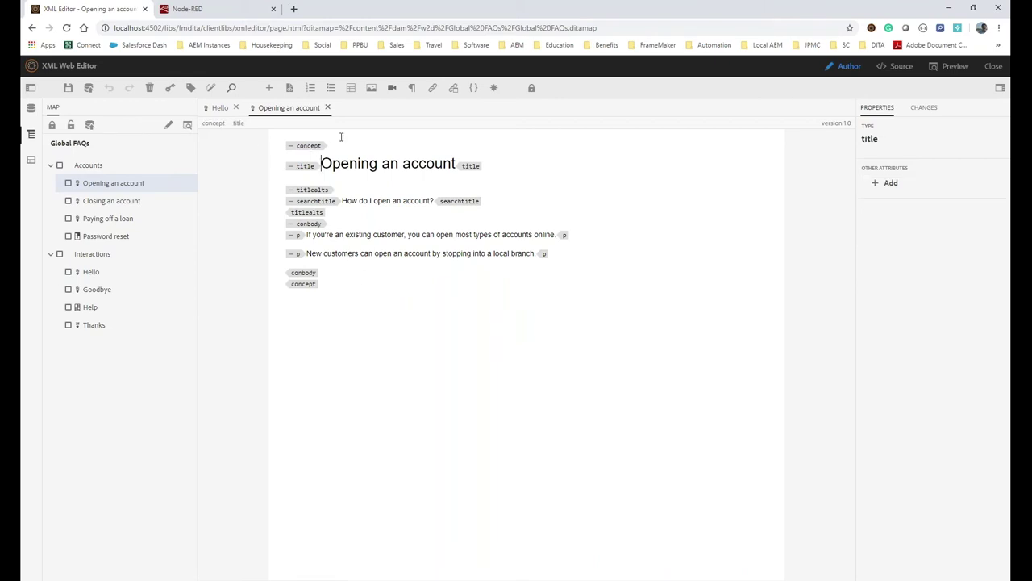
pyautogui.click(313, 201)
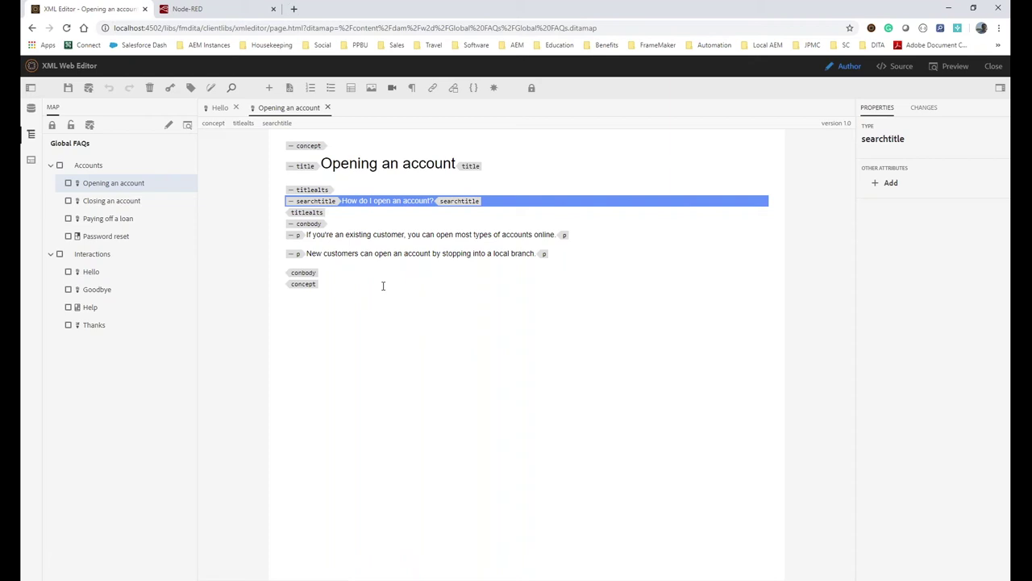
pyautogui.click(995, 68)
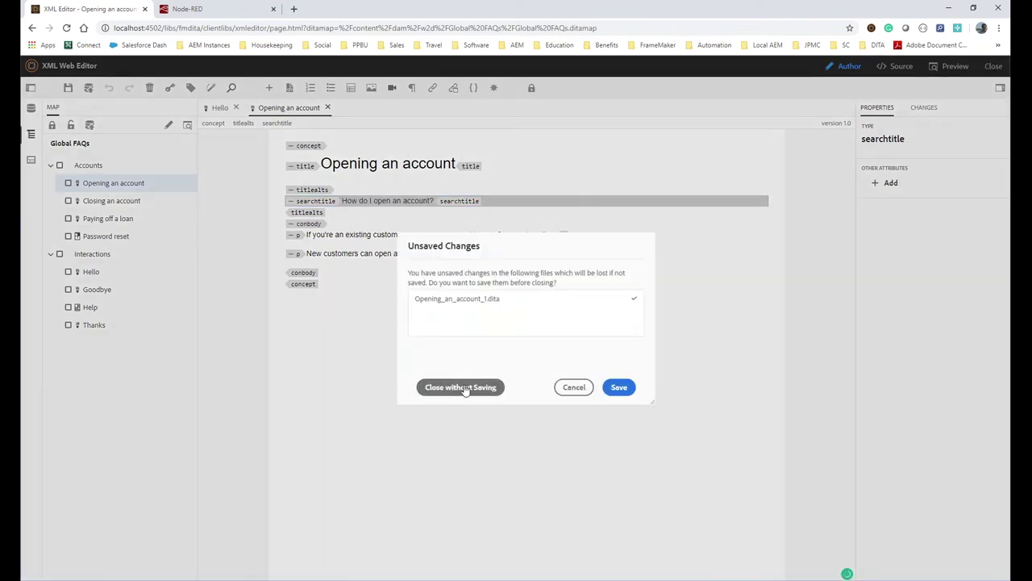
pyautogui.click(460, 387)
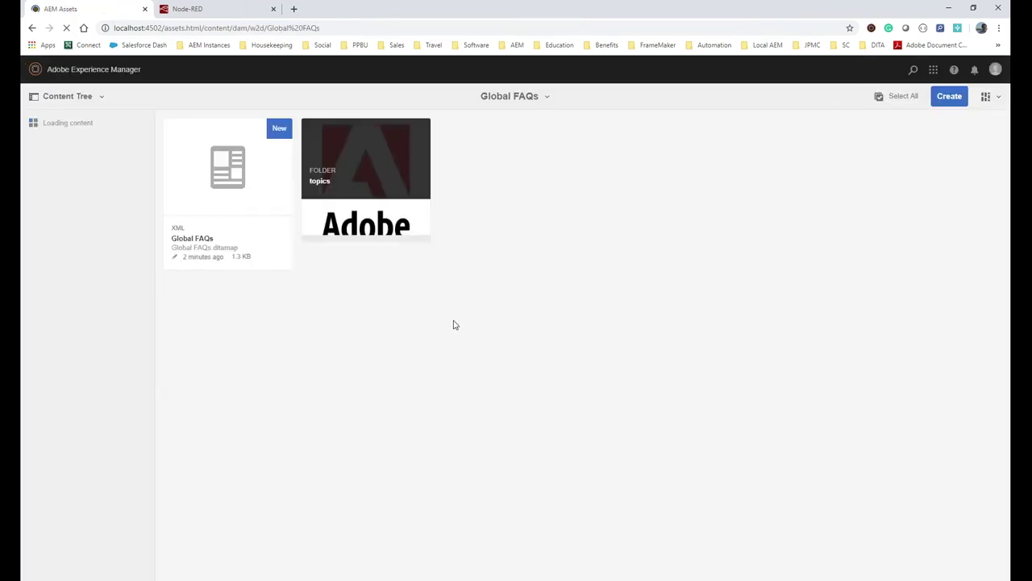
# Step: Browse through the EN, Chatbot and topics folders to the accounts folder
pyautogui.moveTo(240, 158)
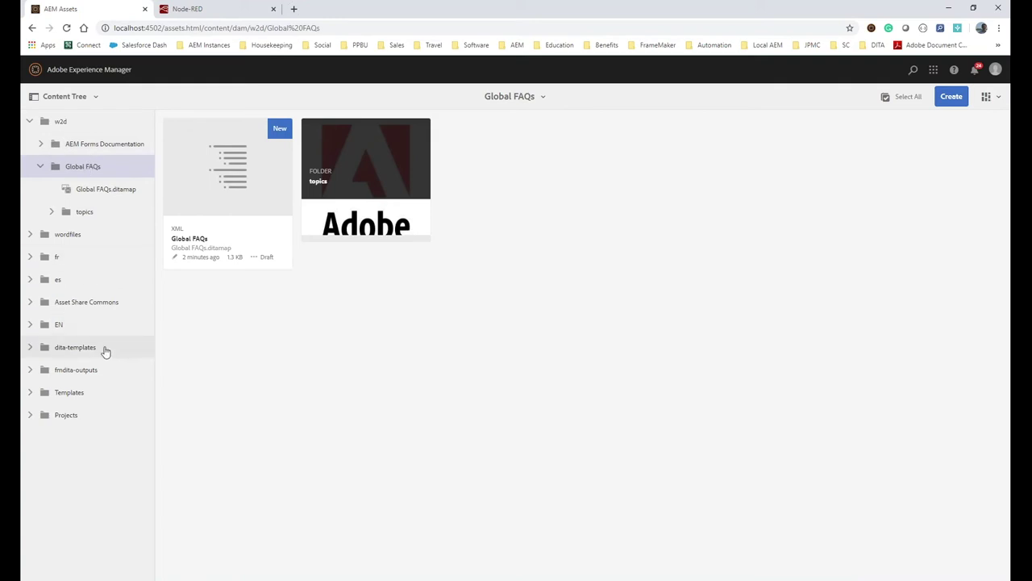
pyautogui.click(55, 327)
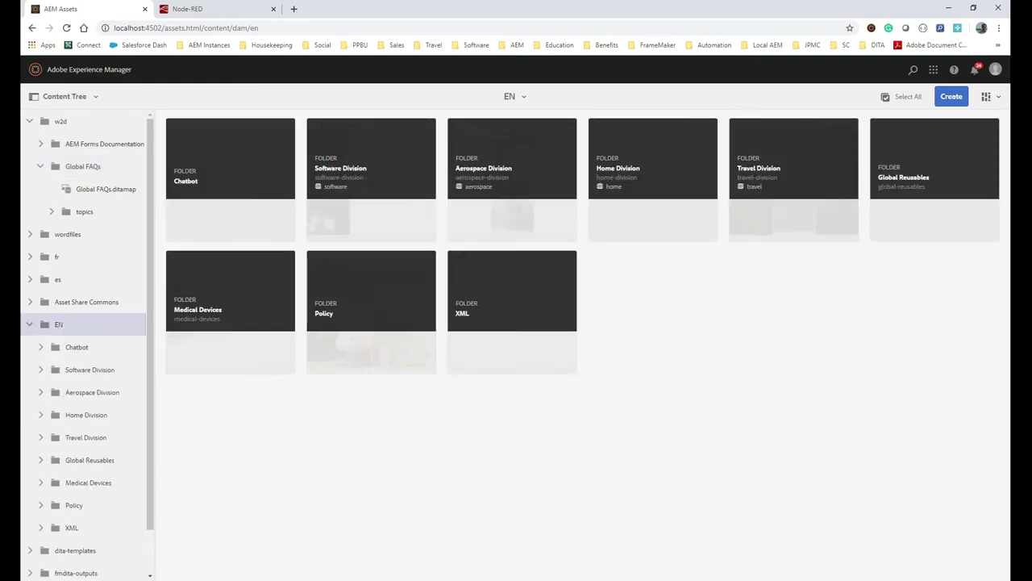
pyautogui.click(242, 185)
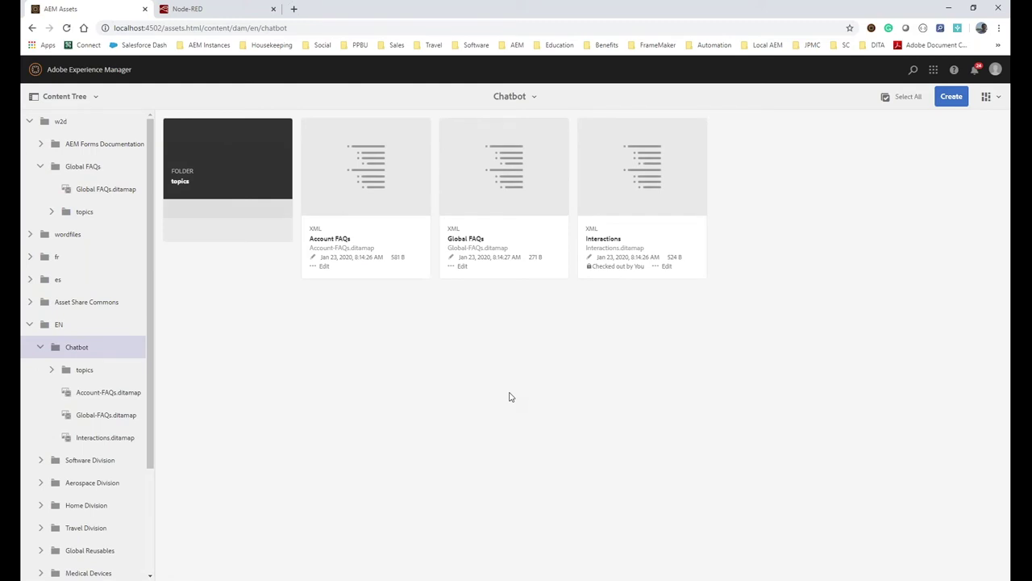
pyautogui.click(242, 201)
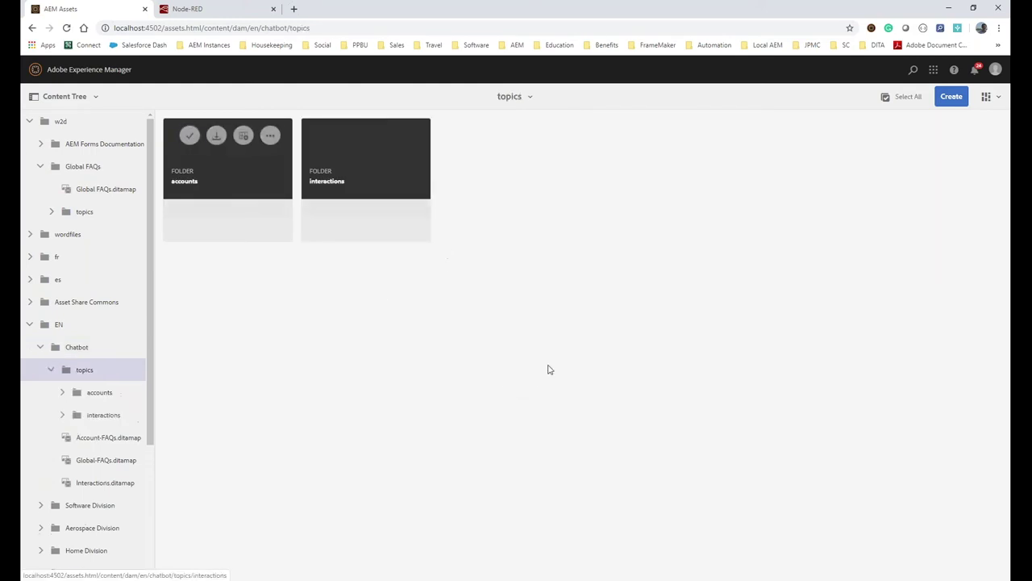
pyautogui.click(245, 191)
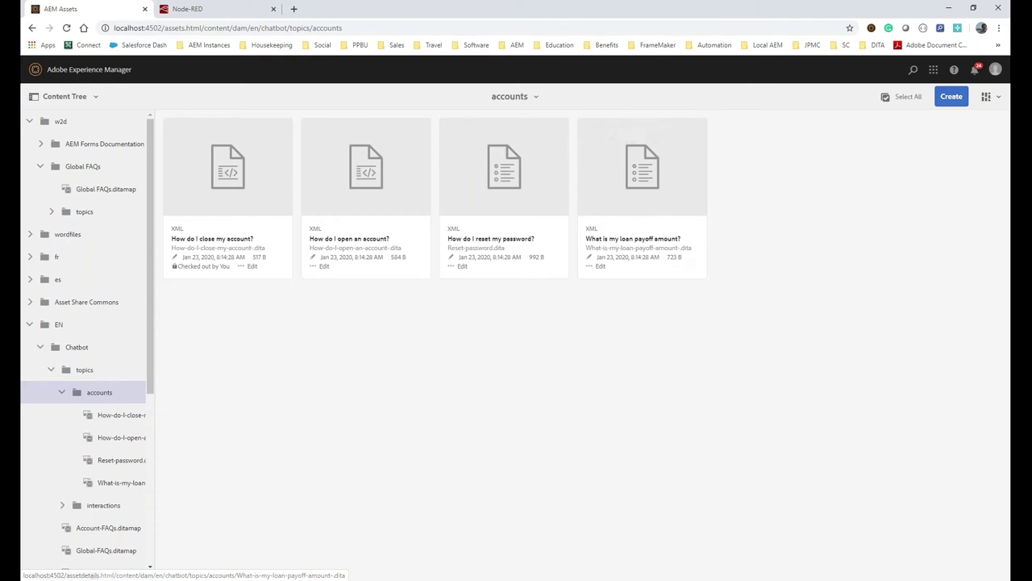
# Step: Open the "How do I open an account?" and "How do I close my account?" topics from the Chatbot folder's Global-FAQs.ditamap
pyautogui.click(71, 350)
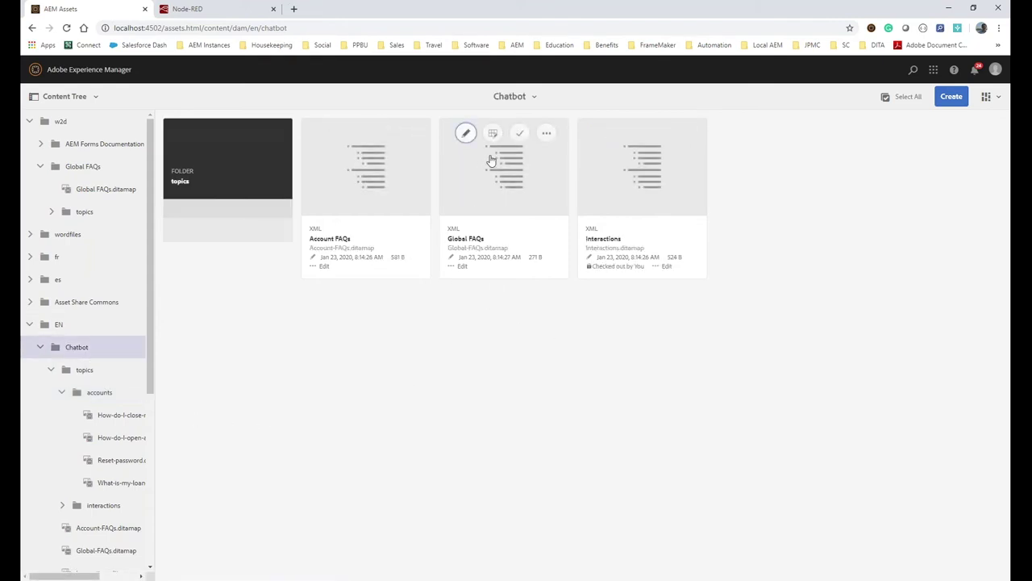
pyautogui.click(493, 136)
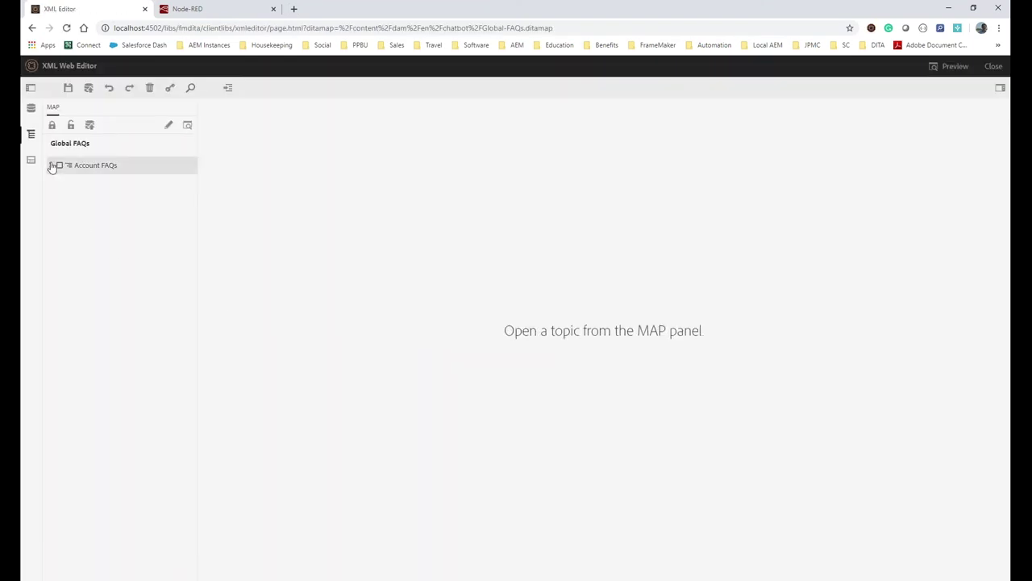
pyautogui.click(50, 165)
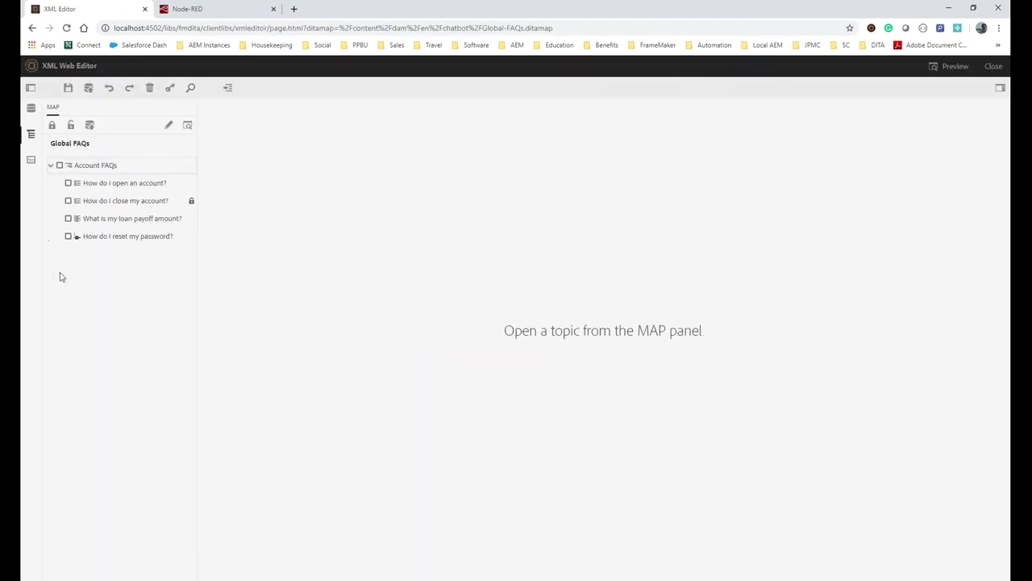
pyautogui.doubleClick(120, 192)
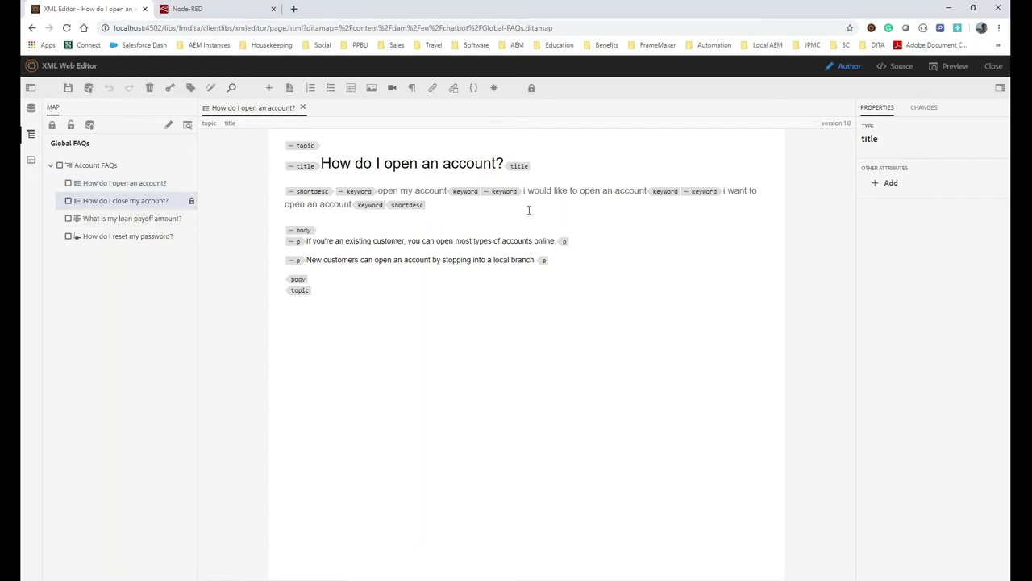
pyautogui.doubleClick(123, 203)
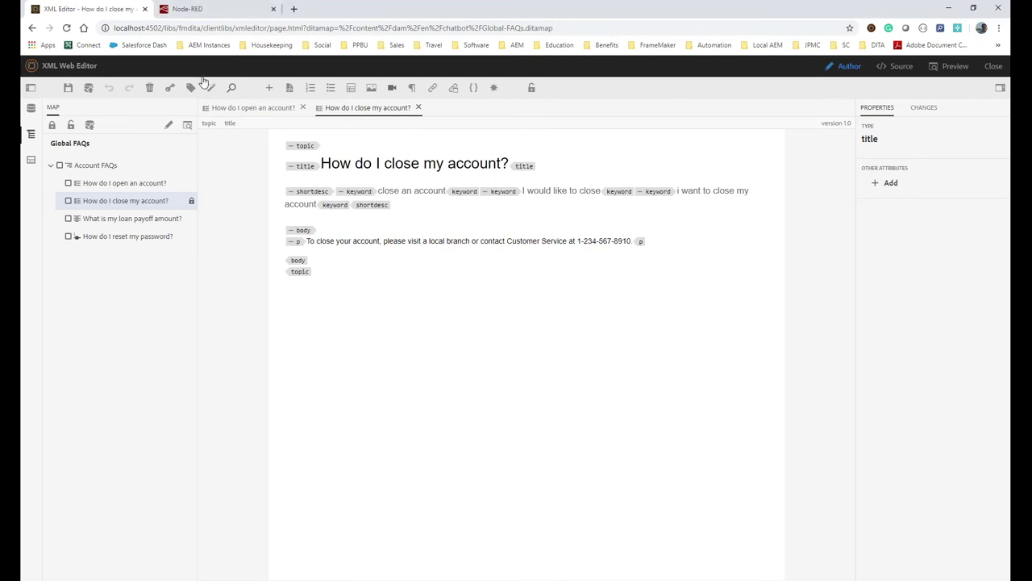
# Step: Switch to Node-RED and move the Telegram Sender node away from Construct response to the open canvas below the msg.payload node
pyautogui.click(216, 12)
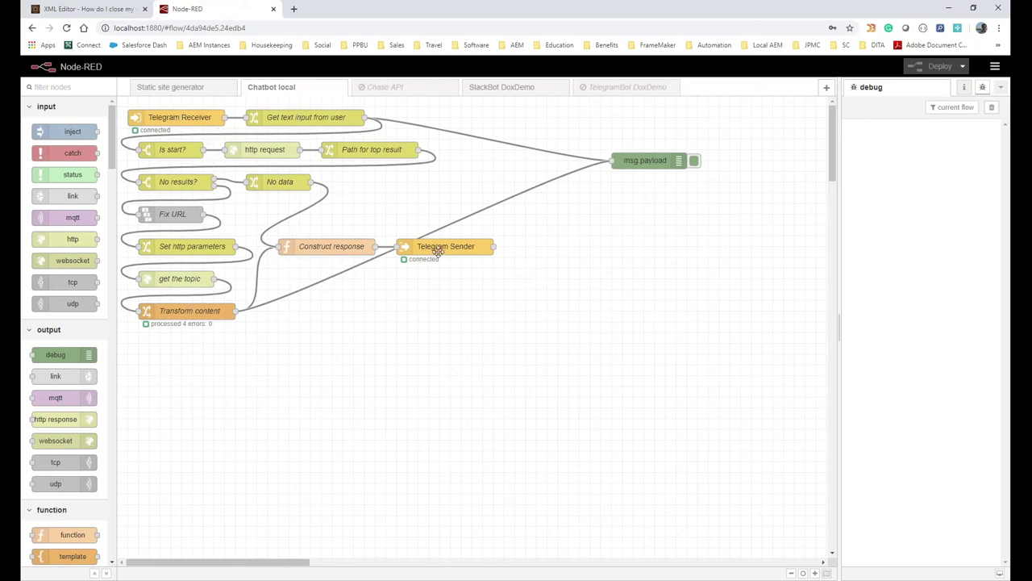
pyautogui.moveTo(438, 251); pyautogui.dragTo(675, 272)
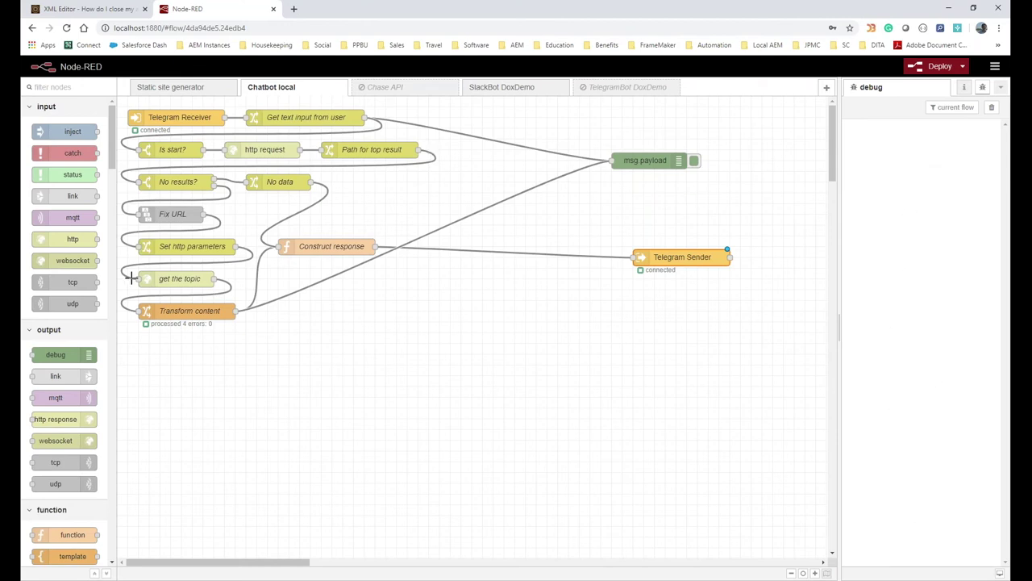
# Step: Review the "How do I open an account?" topic in the XML Editor and return to the Node-RED flow
pyautogui.click(101, 9)
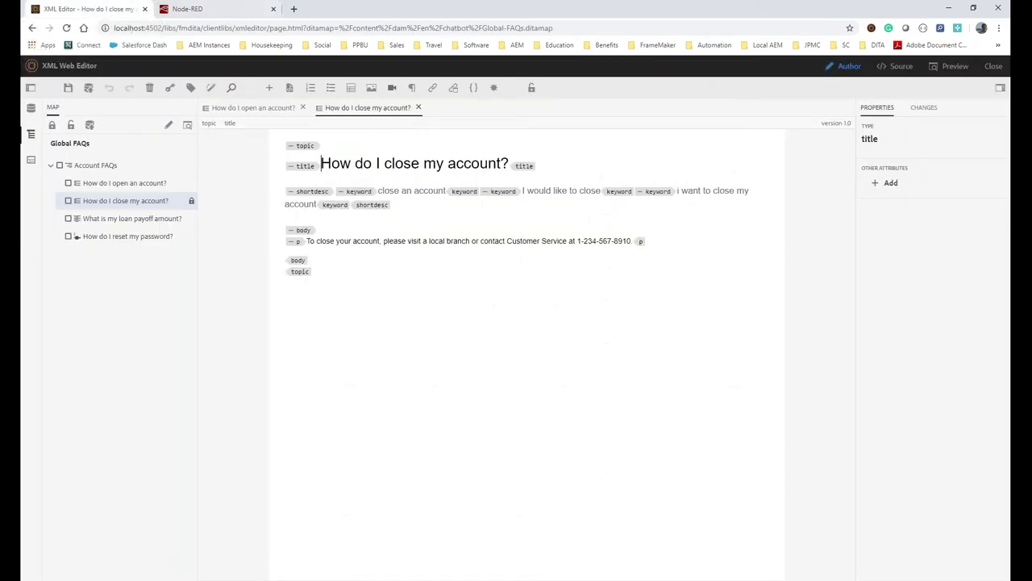
pyautogui.doubleClick(130, 183)
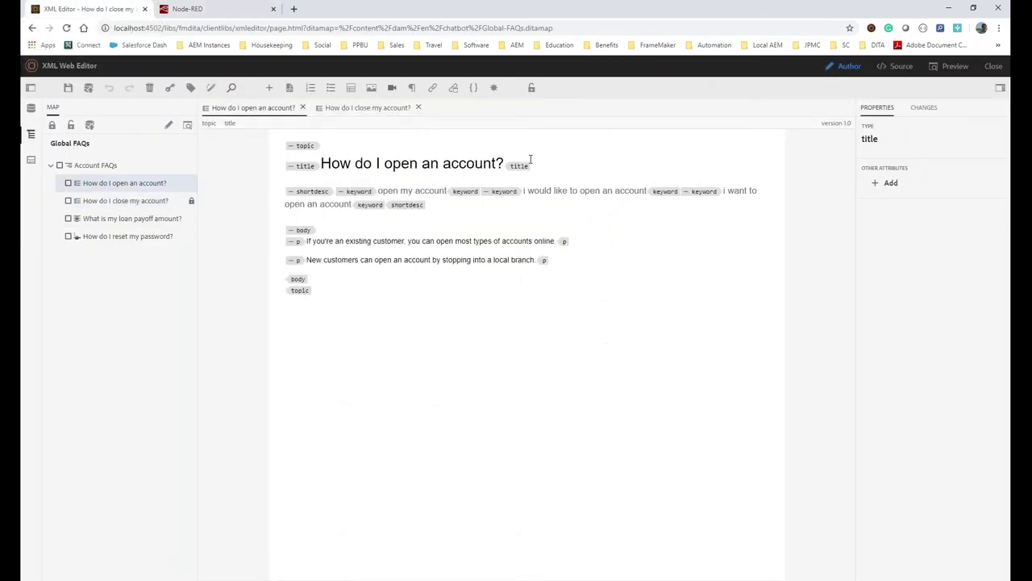
pyautogui.click(204, 12)
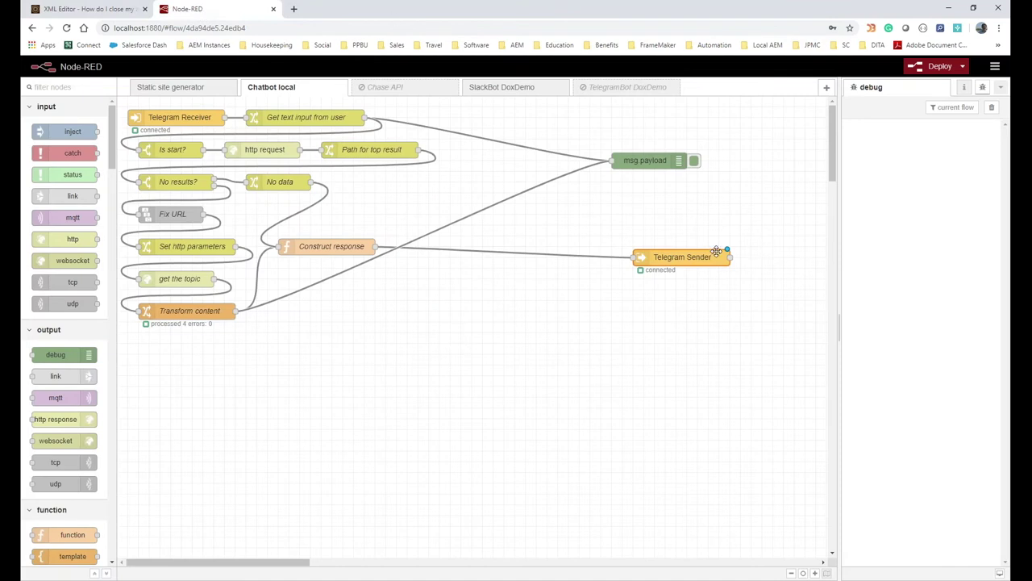
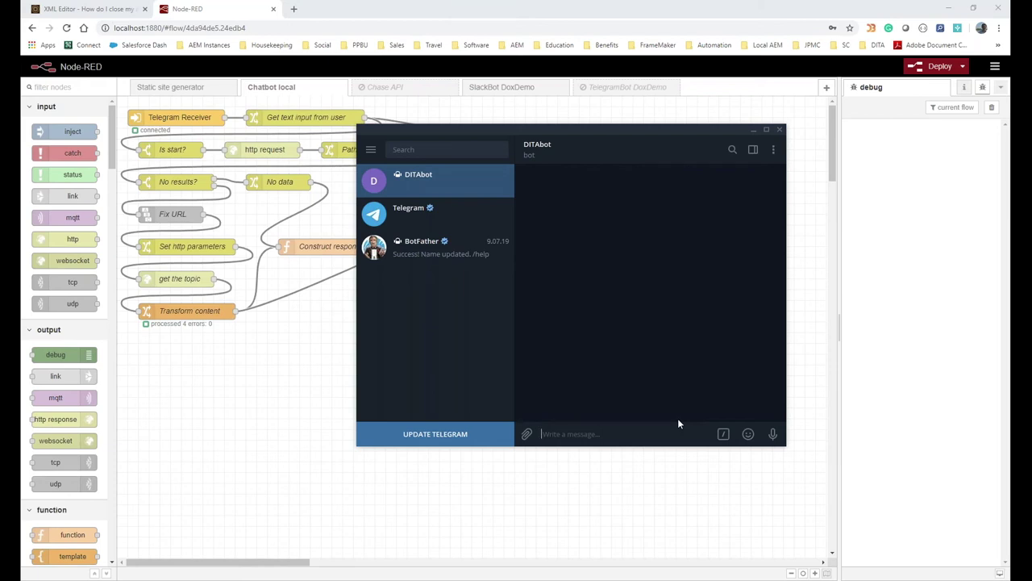
# Step: Switch to Telegram and send DITAbot the messages "hello" and "i forgot my password"
pyautogui.write('hello')
pyautogui.press('Return')
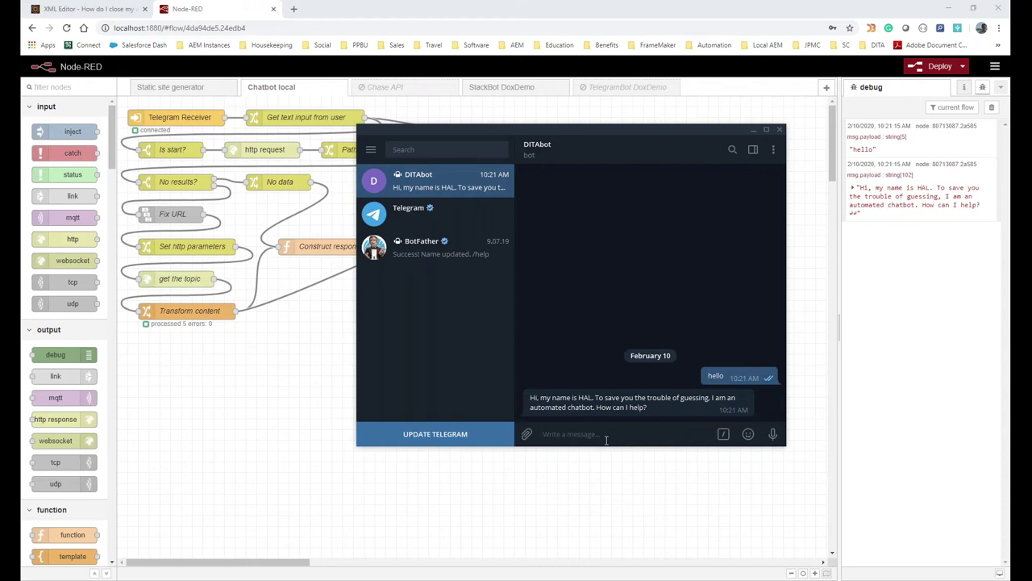
pyautogui.write('i forgot my password')
pyautogui.press('Return')
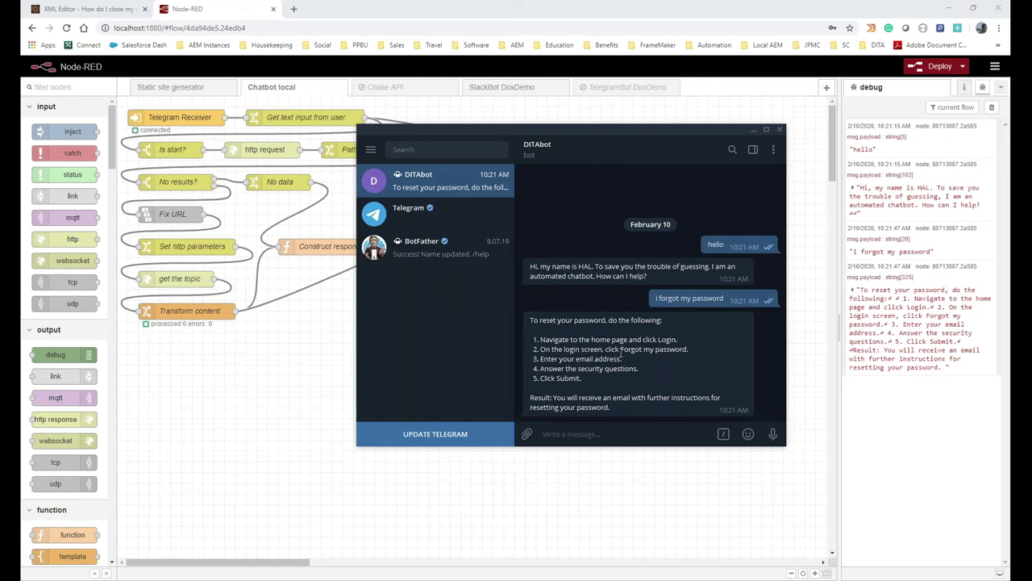
# Step: In XML Editor's "How do I reset my password?" topic, add step 5 "You will be prompted to enter your two factor authentication code." and save
pyautogui.click(87, 10)
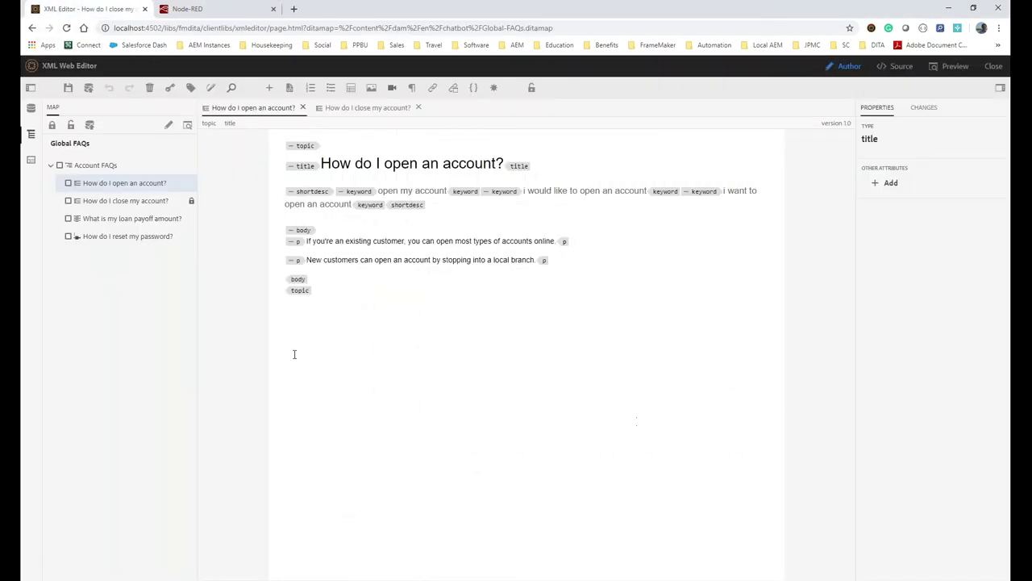
pyautogui.doubleClick(165, 235)
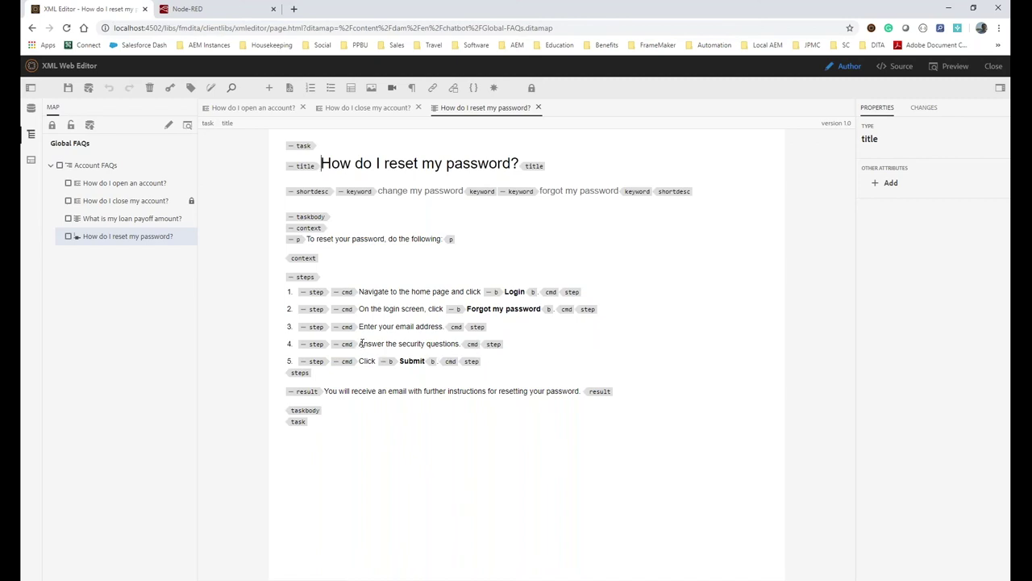
pyautogui.click(511, 343)
pyautogui.press('Return')
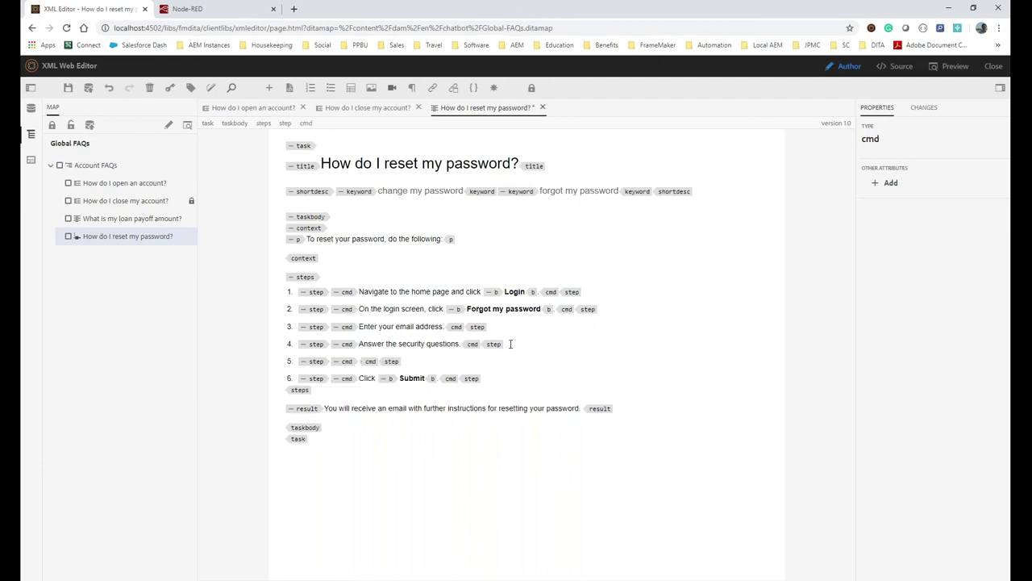
pyautogui.write('You will be prompted to ')
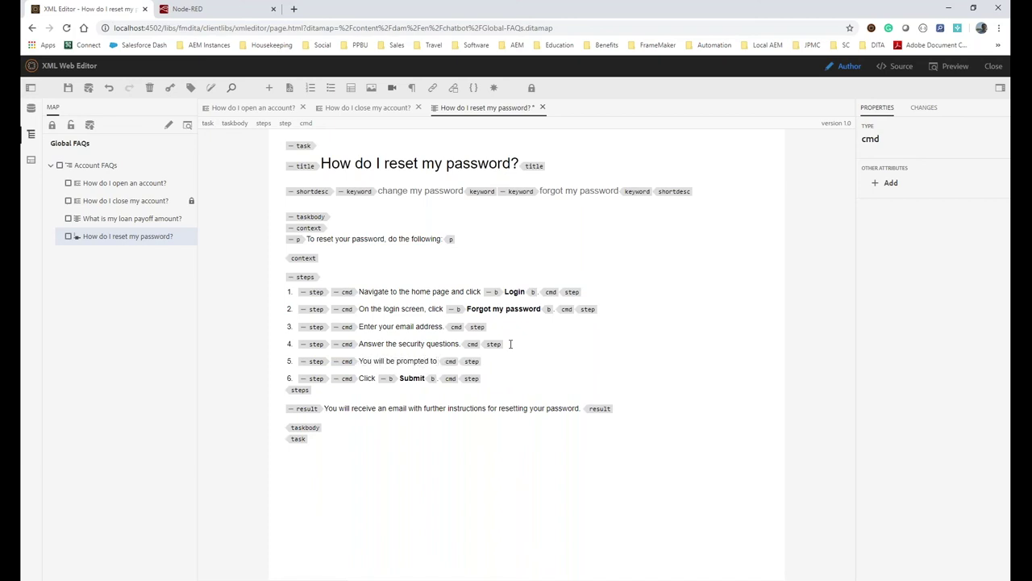
pyautogui.write('enter your two facto')
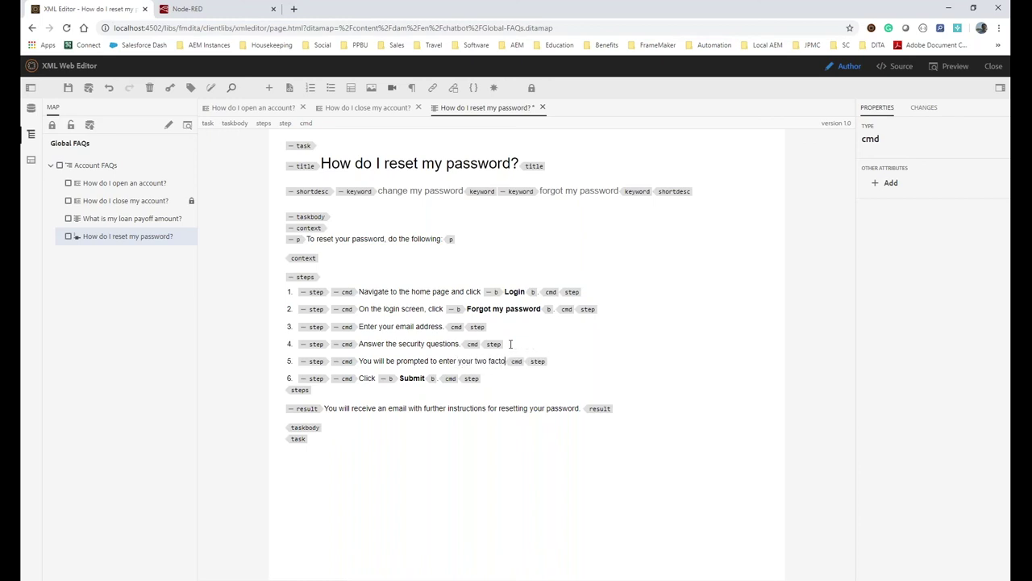
pyautogui.write('r authenticati')
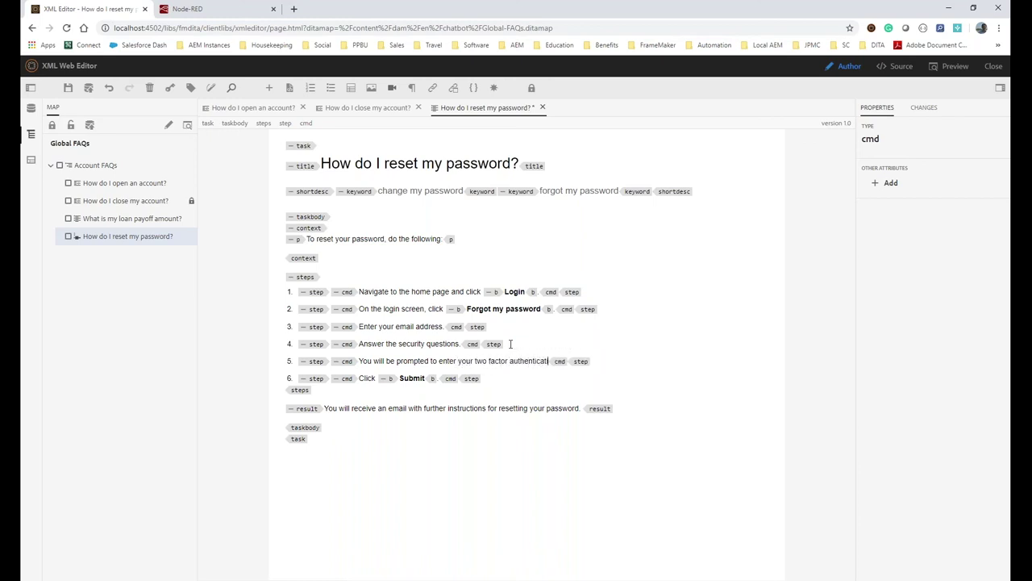
pyautogui.write('on code.')
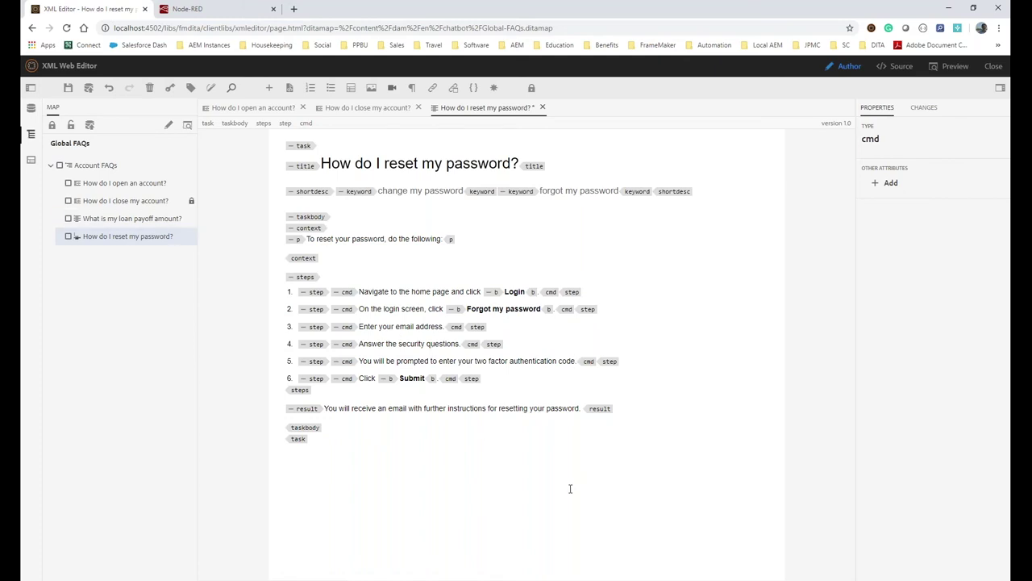
pyautogui.click(68, 89)
# Step: Return to the Telegram chat and send DITAbot "i forgot my password" and "what is a certificate of deposit?"
pyautogui.hotkey('alt', 'Tab')
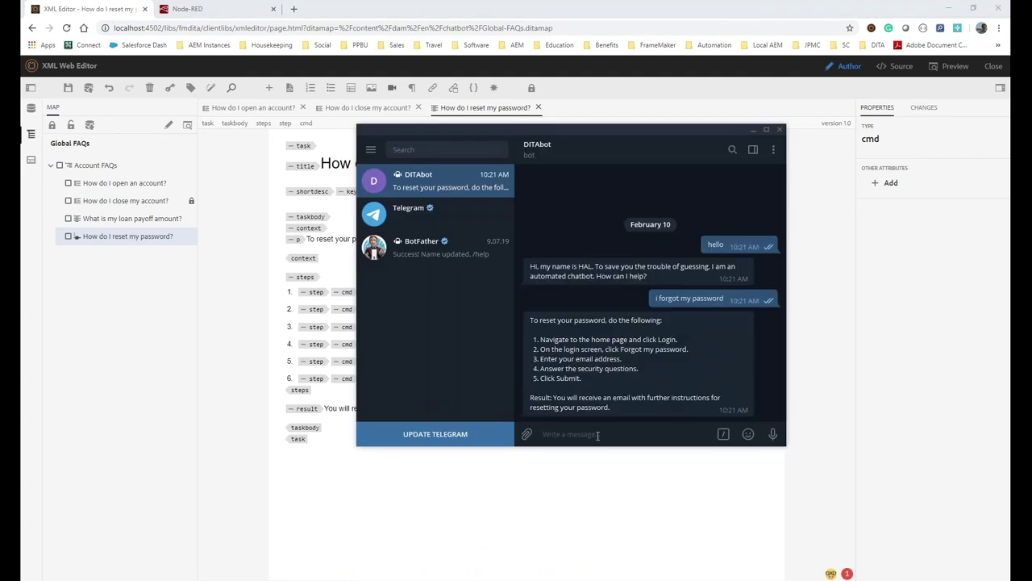
pyautogui.write('i forgot my paaso')
pyautogui.press('BackSpace')
pyautogui.press('BackSpace')
pyautogui.press('BackSpace')
pyautogui.write('ssword')
pyautogui.press('Return')
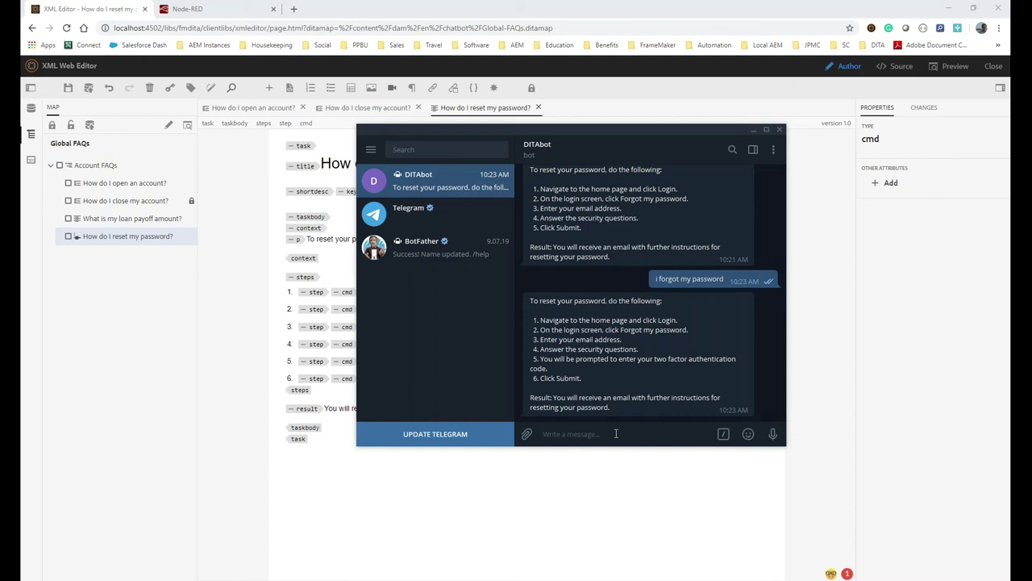
pyautogui.write('what is a certificate of deposit?')
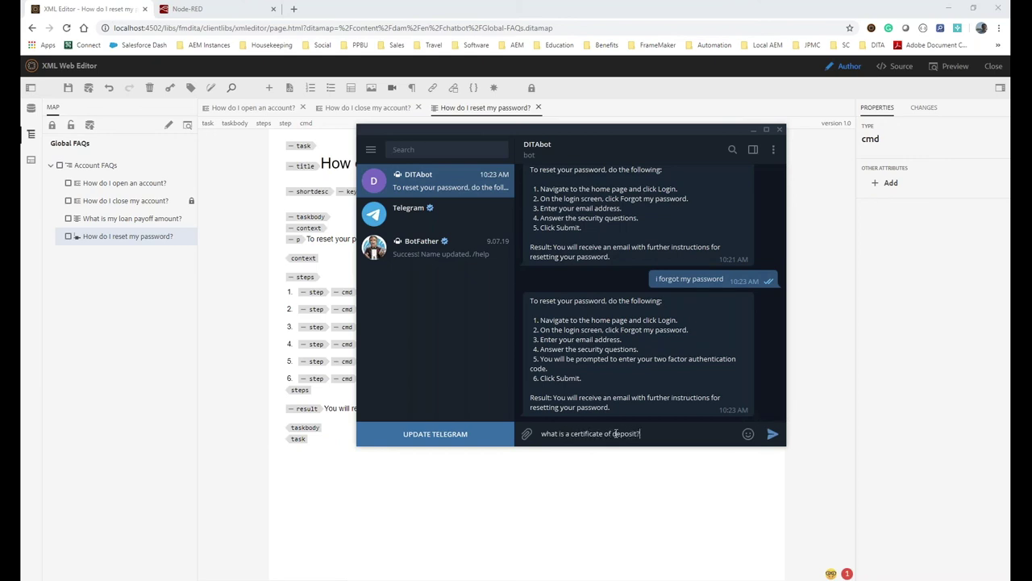
pyautogui.press('Return')
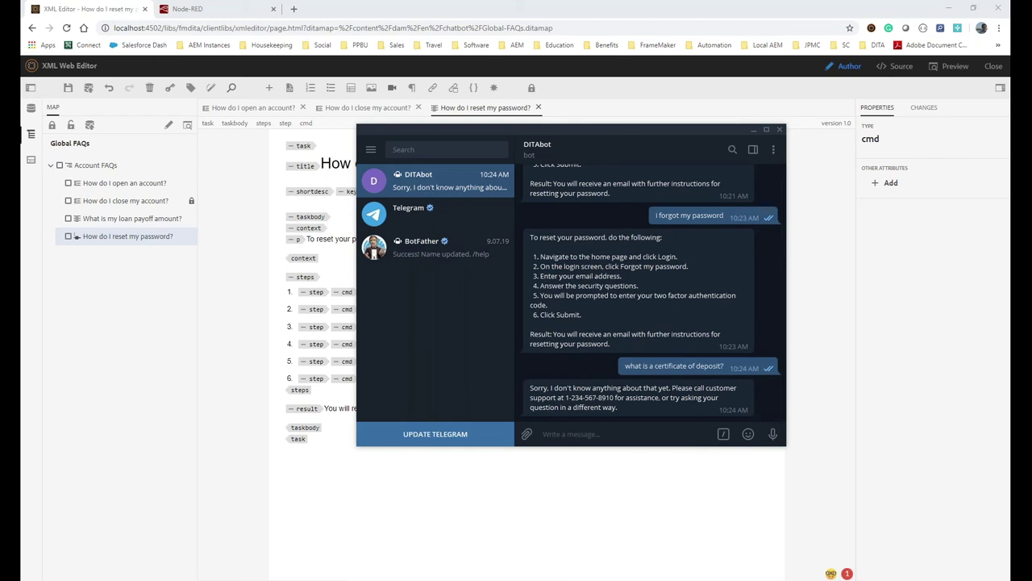
# Step: Switch to the XML Editor and create a Concept topic titled "What is a certificate of deposit?" in the accounts folder
pyautogui.click(31, 109)
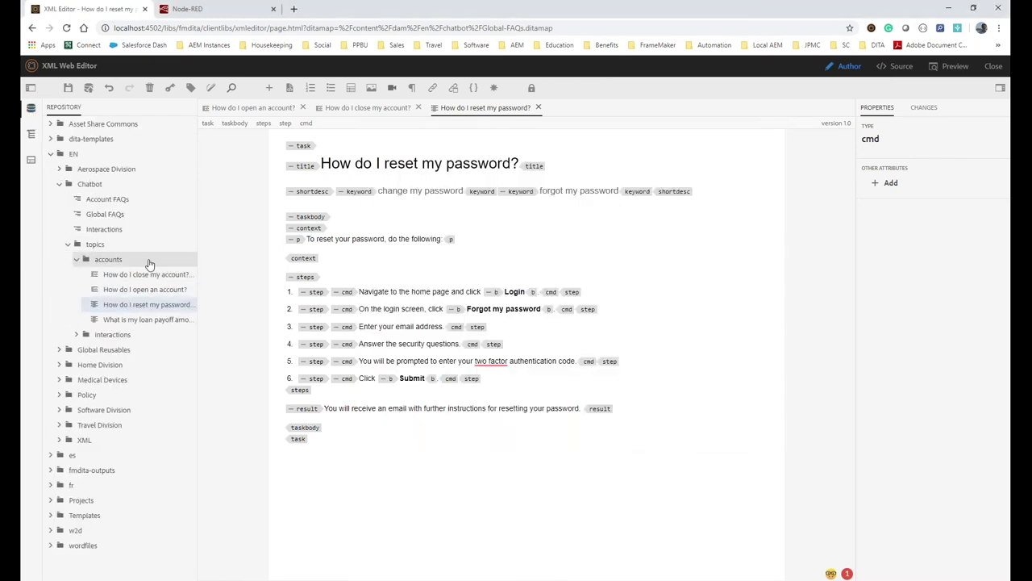
pyautogui.click(187, 260)
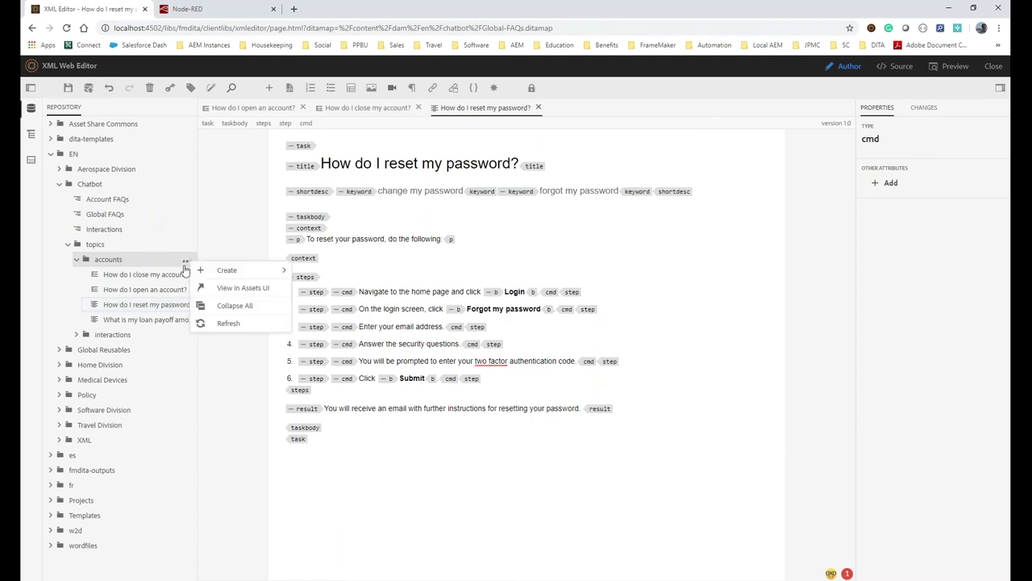
pyautogui.moveTo(223, 276)
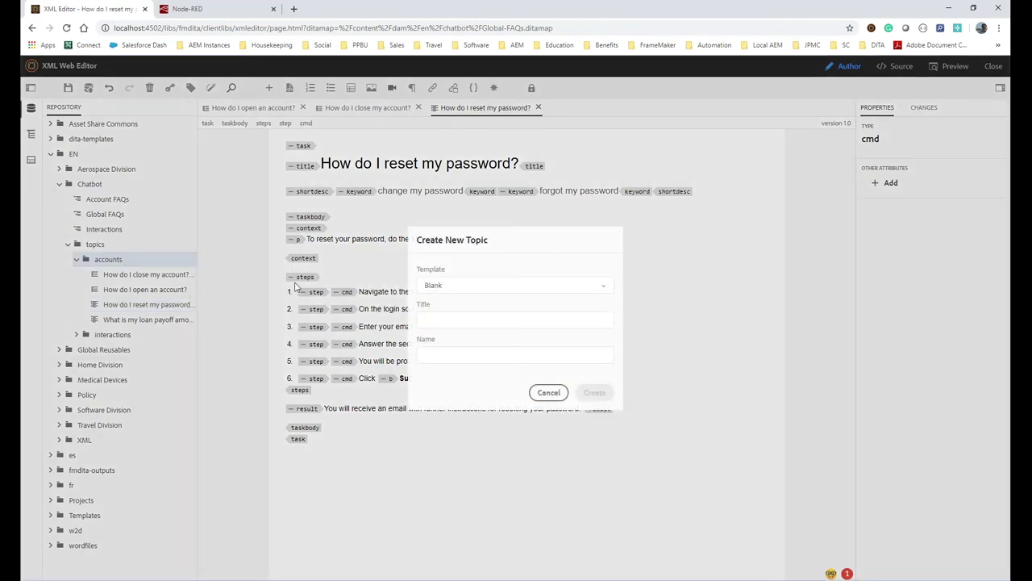
pyautogui.click(603, 285)
pyautogui.click(453, 325)
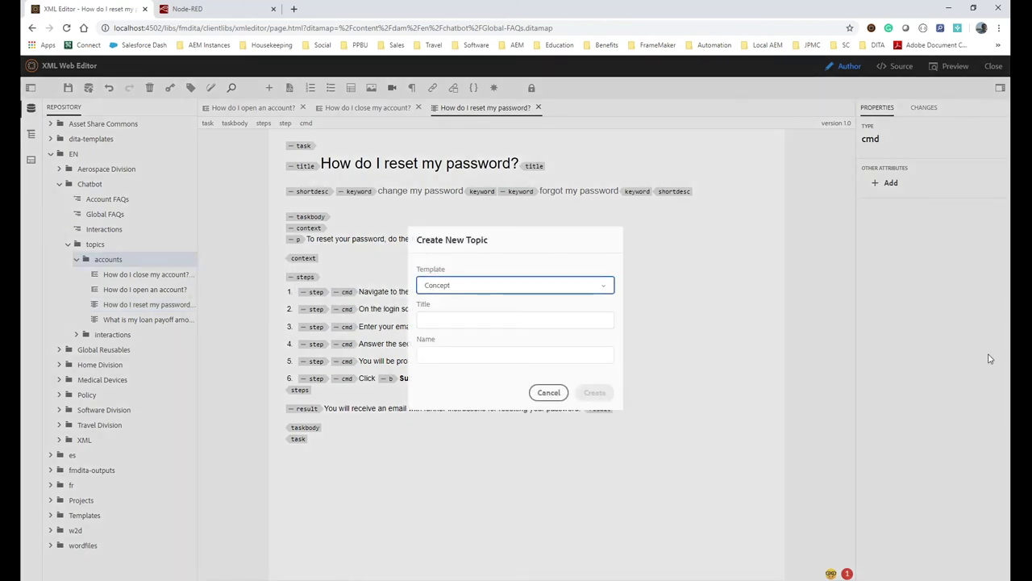
pyautogui.click(568, 321)
pyautogui.write('What')
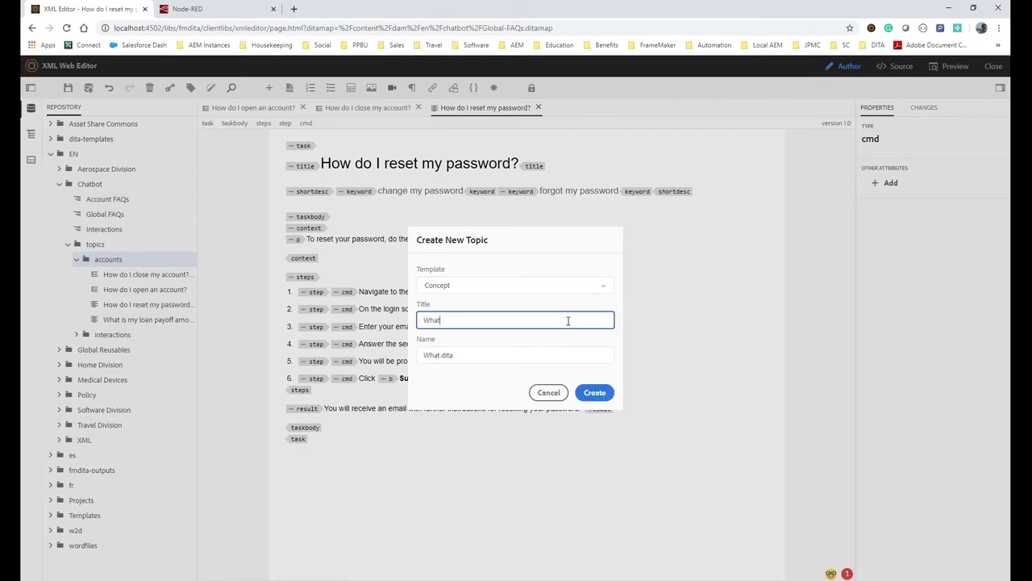
pyautogui.write(' is a certificate of deposit?')
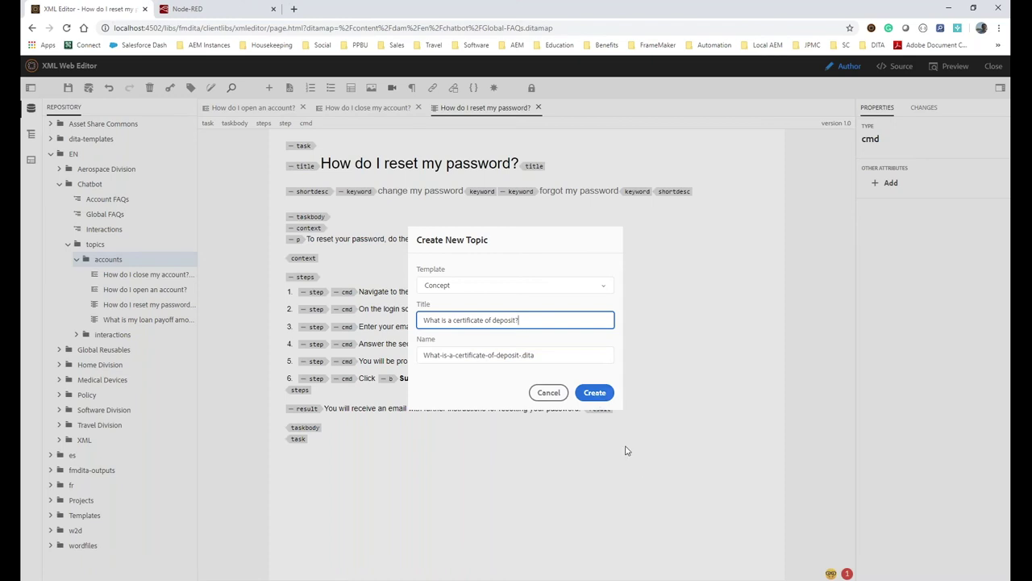
pyautogui.click(603, 402)
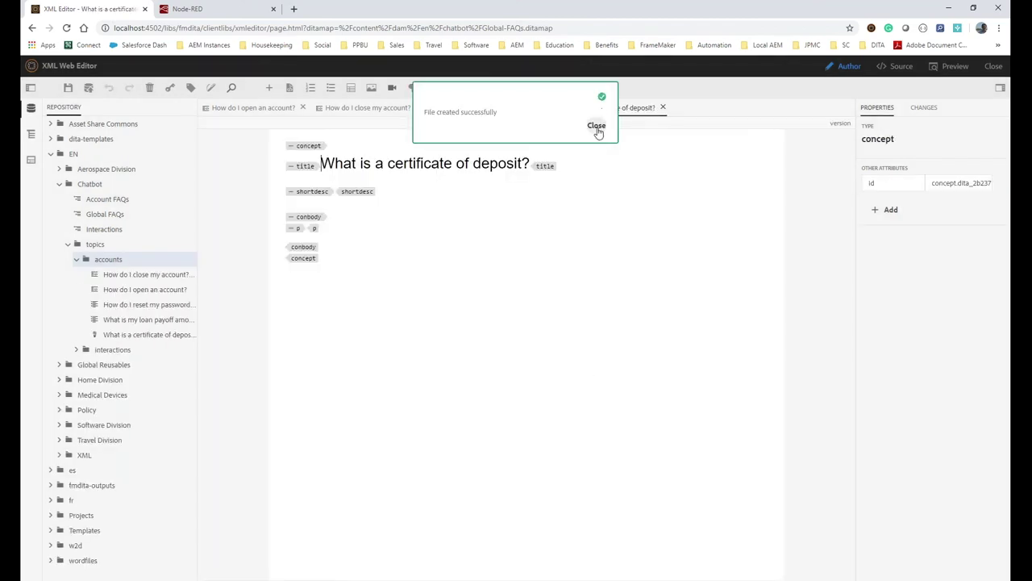
pyautogui.click(597, 127)
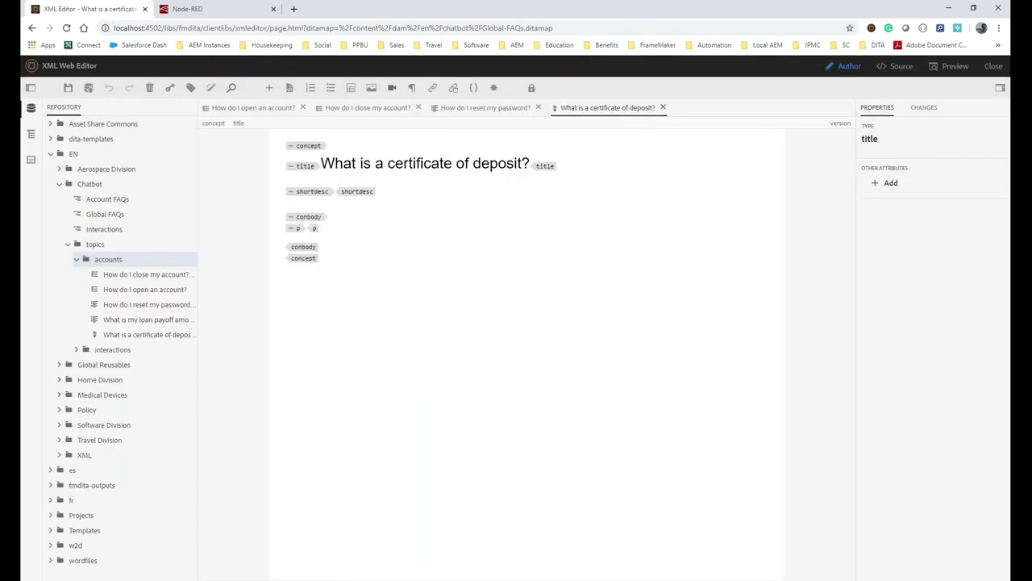
# Step: Write the body paragraph "A certificate of deposit is a special type of account the typically offers slightly higher interest rates."
pyautogui.click(334, 190)
pyautogui.click(307, 228)
pyautogui.write('A certificate of deposit is a special type of account the typically offers slightly higher interest reates.')
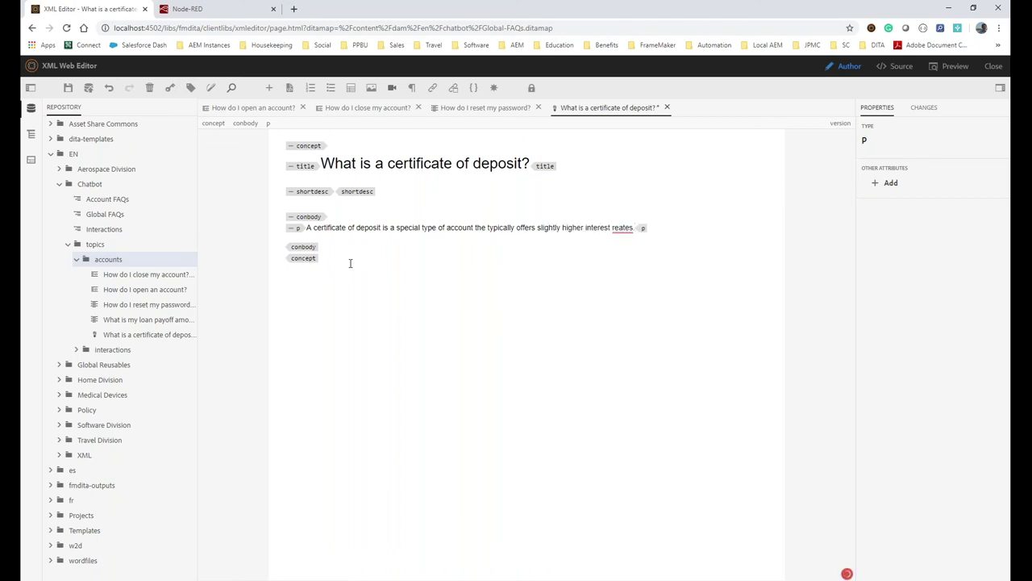
pyautogui.click(623, 227)
pyautogui.click(624, 245)
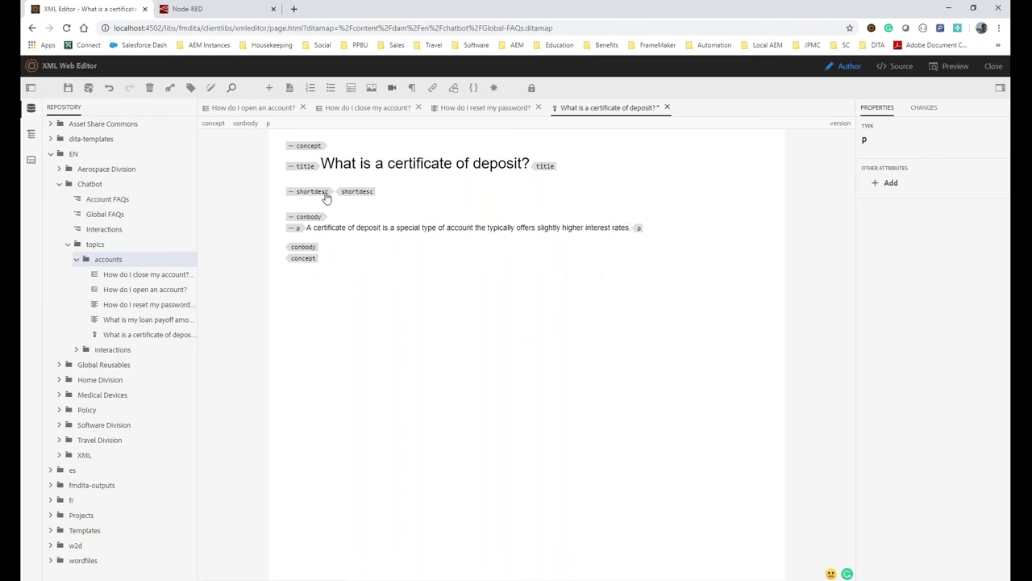
# Step: Insert a keyword element reading "What is a CD?" in the topic's short description and save the topic
pyautogui.click(410, 201)
pyautogui.hotkey('alt', 'Return')
pyautogui.write('key')
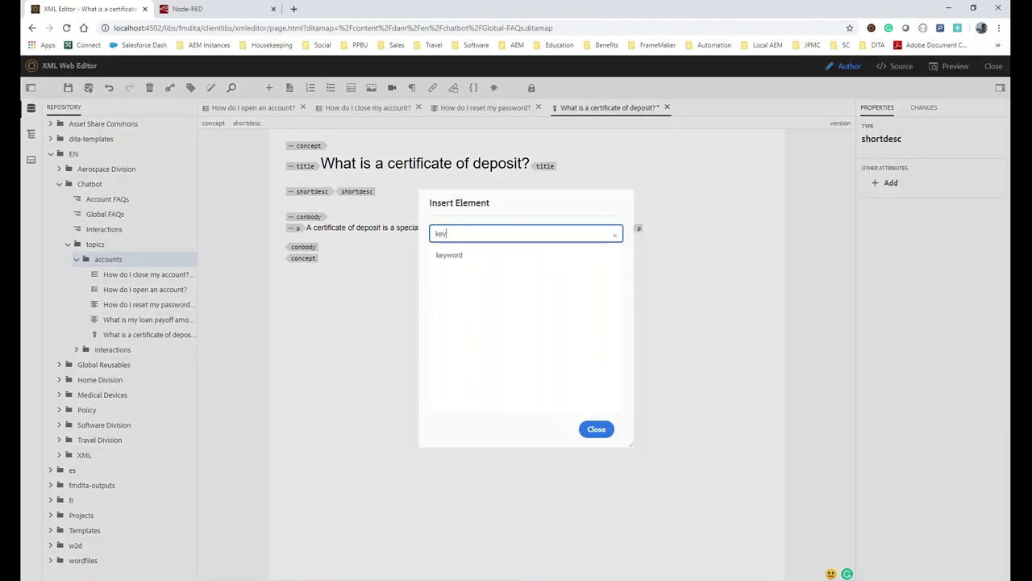
pyautogui.press('Return')
pyautogui.write('Wha')
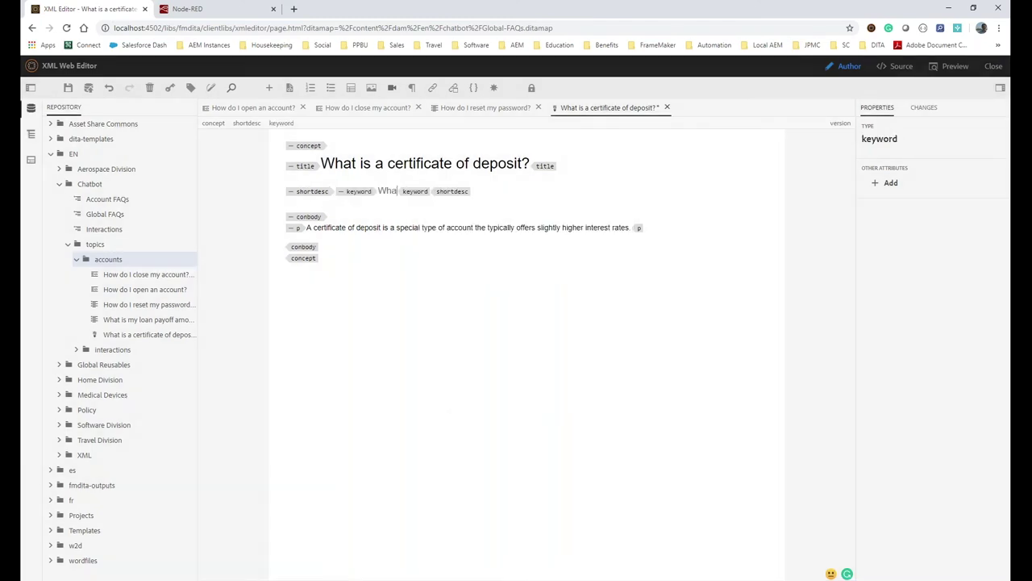
pyautogui.write('t is a CD?')
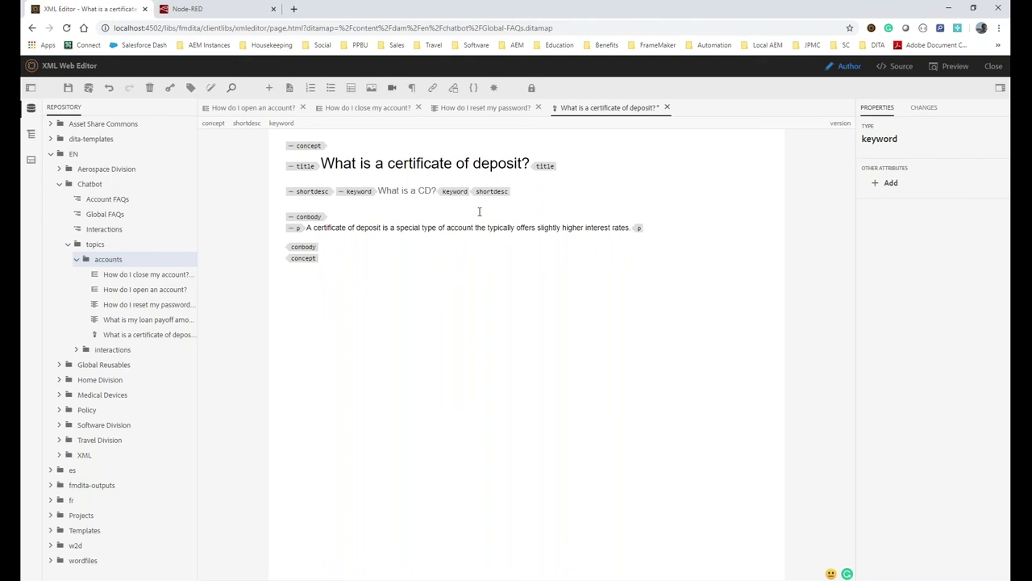
pyautogui.click(66, 91)
pyautogui.click(952, 234)
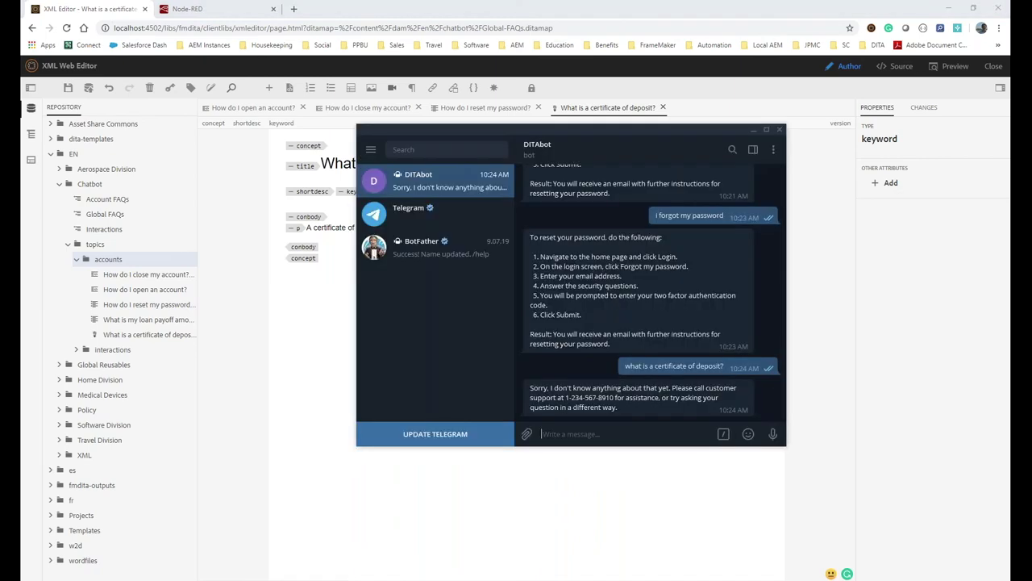
# Step: Switch to Node-RED and clear all messages from the debug output
pyautogui.click(202, 6)
pyautogui.hotkey('alt', 'Tab')
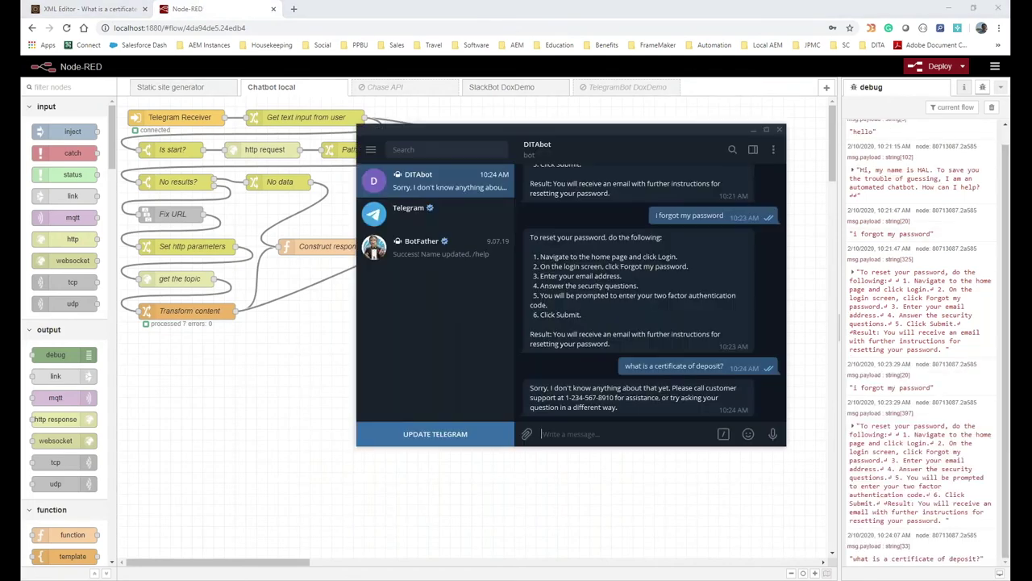
pyautogui.click(992, 107)
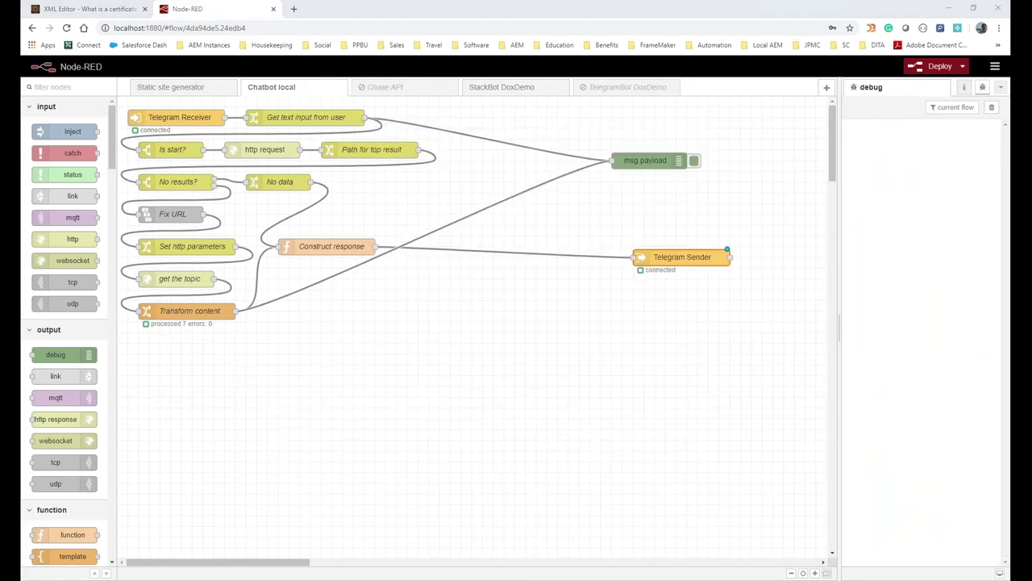
# Step: Switch to Telegram and ask DITAbot "what is a cd?"
pyautogui.hotkey('alt', 'Tab')
pyautogui.write('wha')
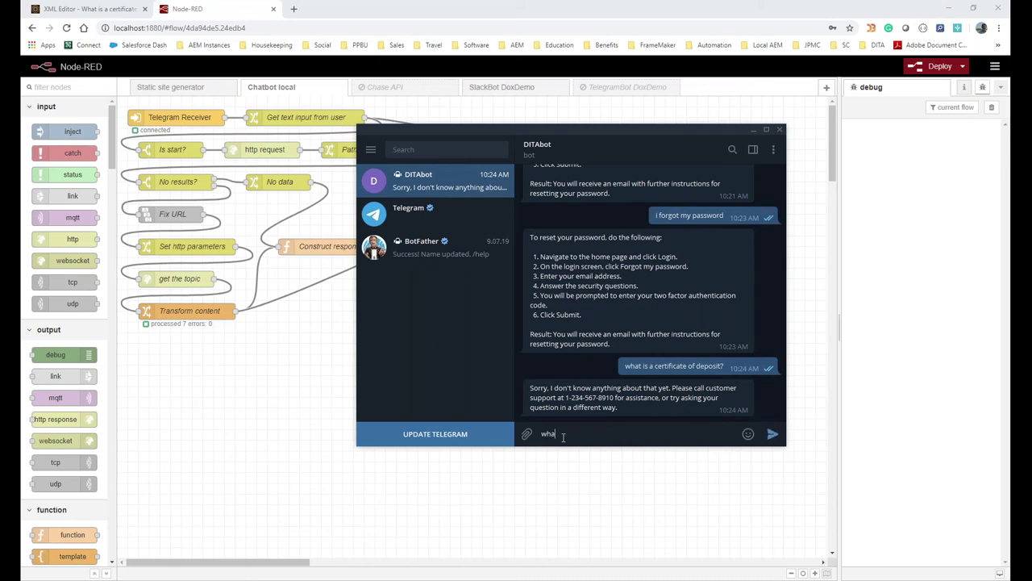
pyautogui.write('t is a cd?')
pyautogui.press('Return')
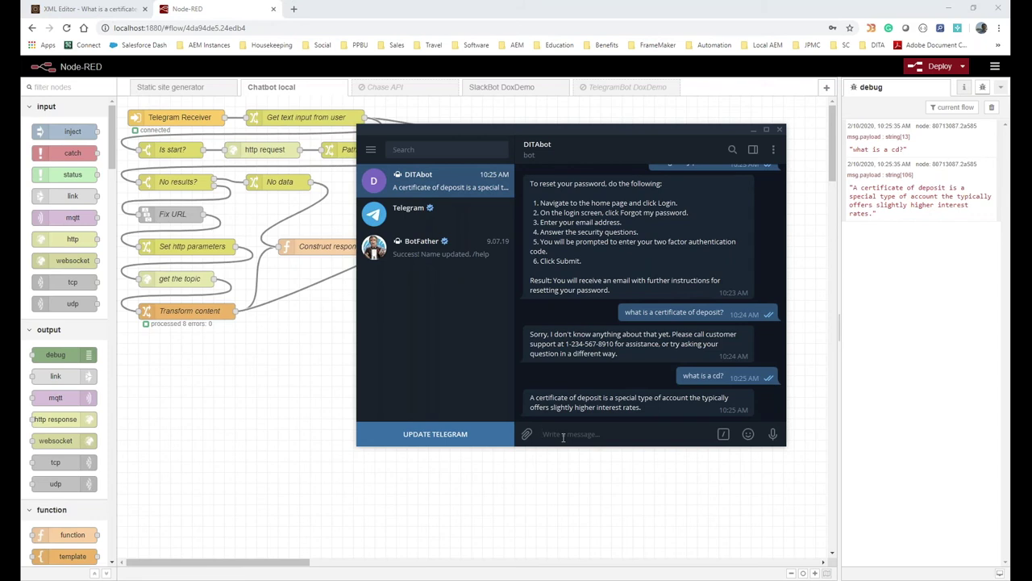
# Step: Send DITAbot the question "how do i close my account?" followed by the message "goodbye"
pyautogui.write('how ded i')
pyautogui.press('BackSpace')
pyautogui.write('close my account?')
pyautogui.press('Return')
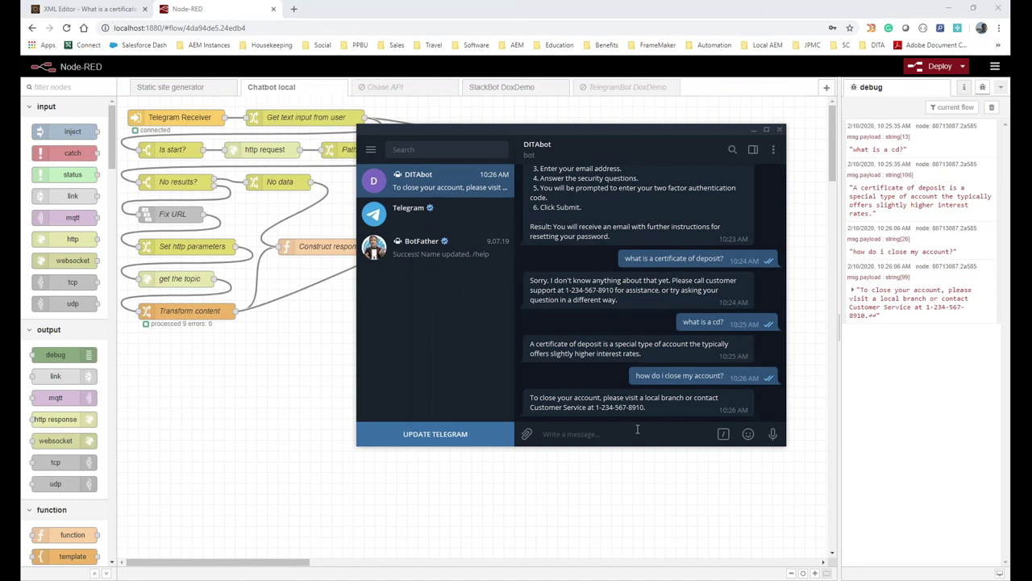
pyautogui.write('goodbye')
pyautogui.press('Return')
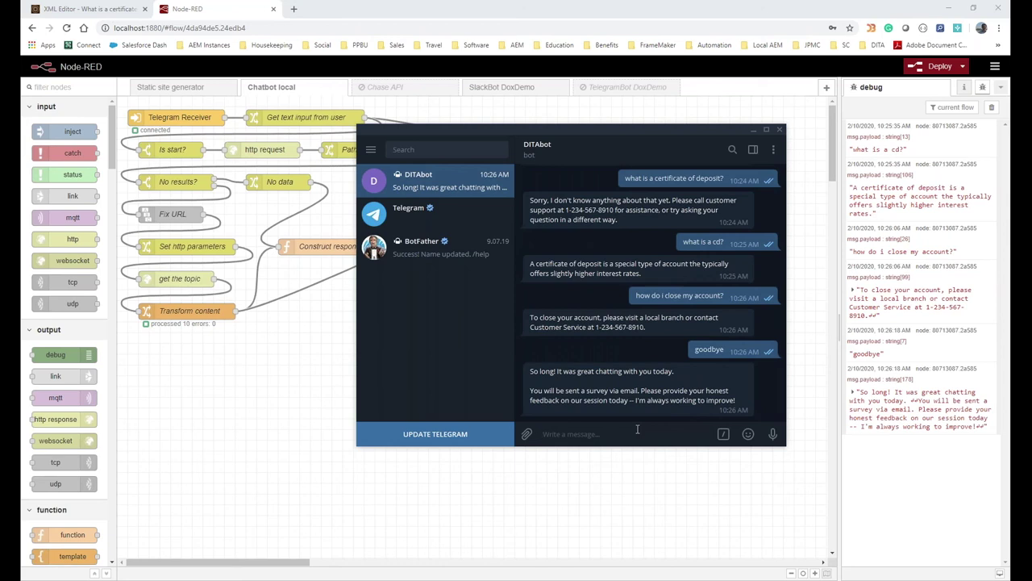
# Step: Ask DITAbot "who are you?" in the same chat
pyautogui.write('what')
pyautogui.press('BackSpace')
pyautogui.press('BackSpace')
pyautogui.press('BackSpace')
pyautogui.press('BackSpace')
pyautogui.write('ho are you?')
pyautogui.press('Return')
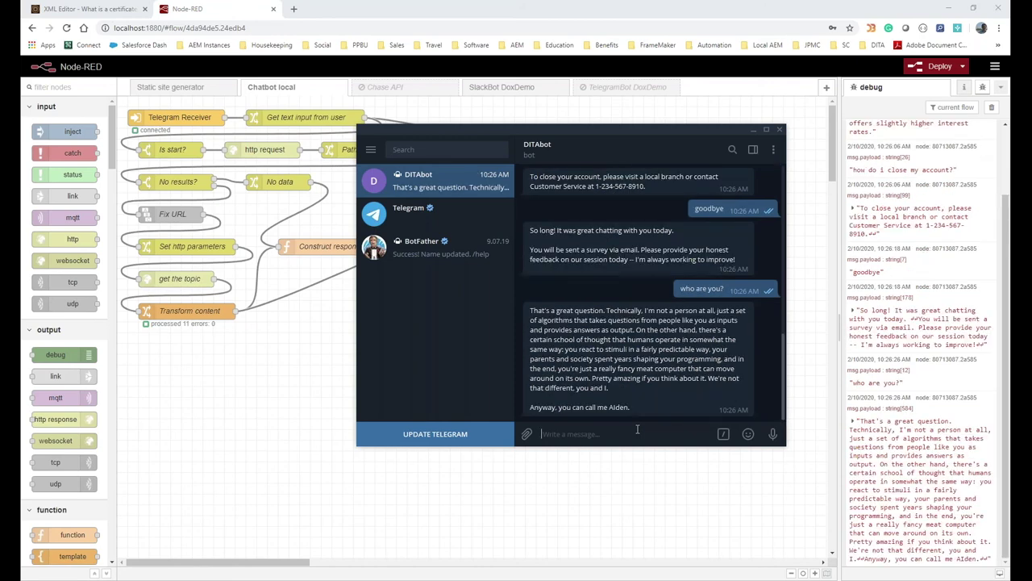